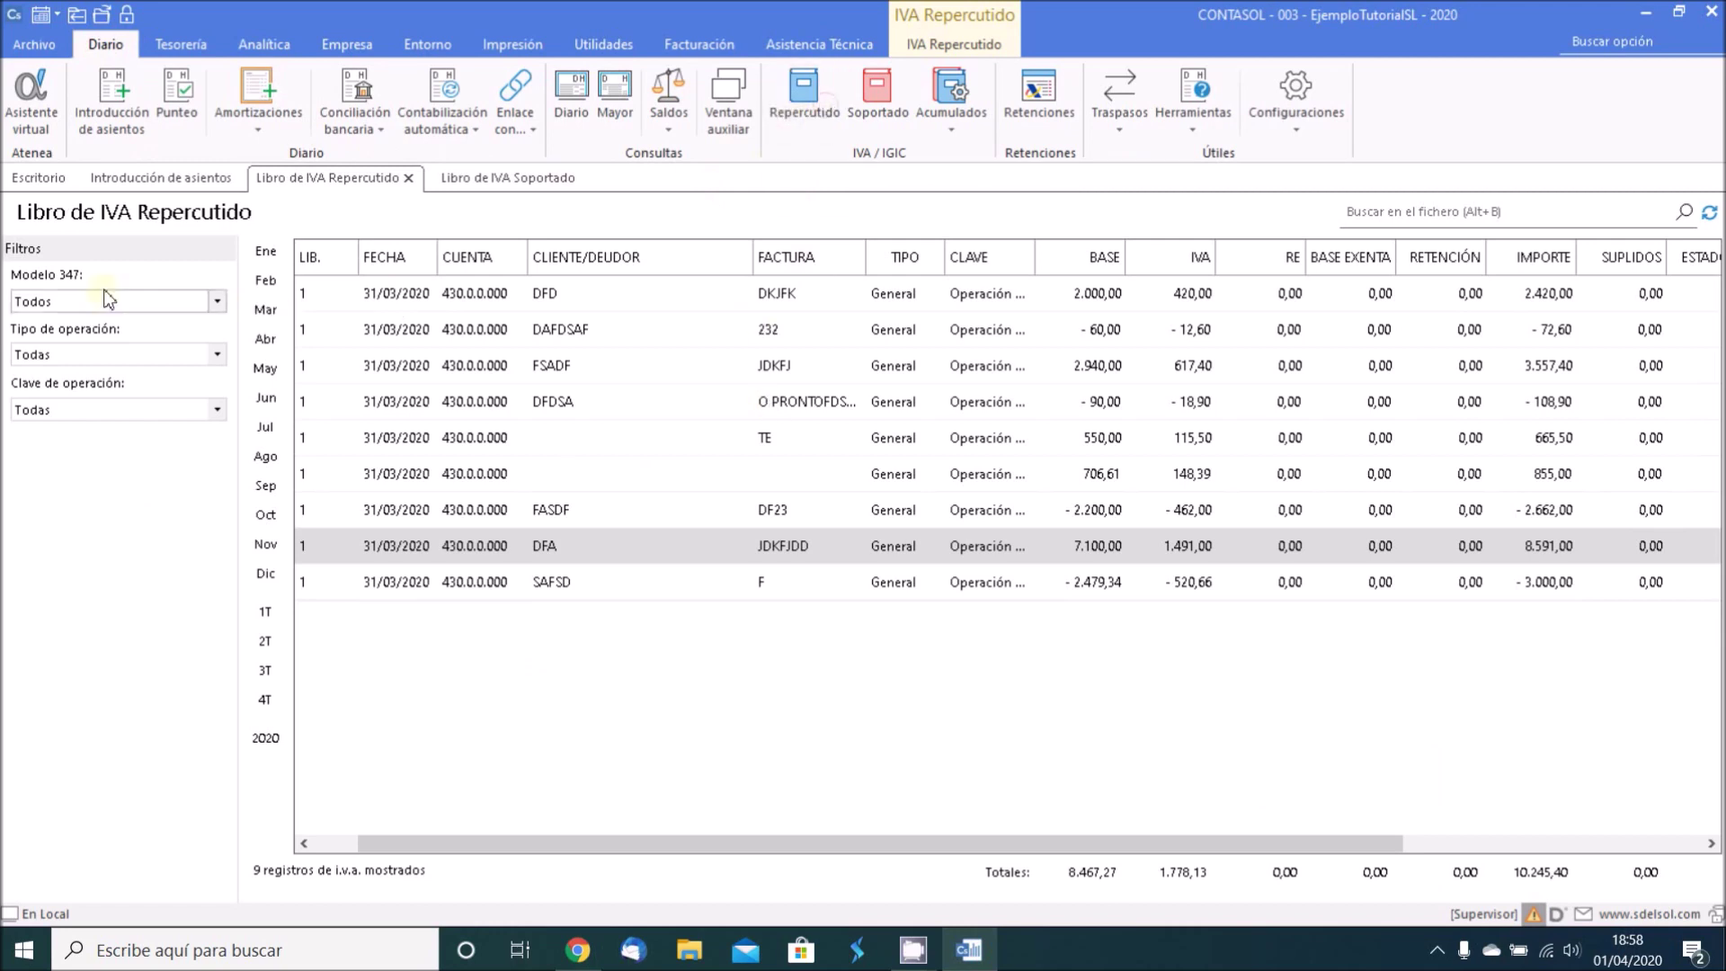
# Step: Review the records listed in the Libro de IVA Repercutido
pyautogui.click(733, 402)
pyautogui.click(935, 365)
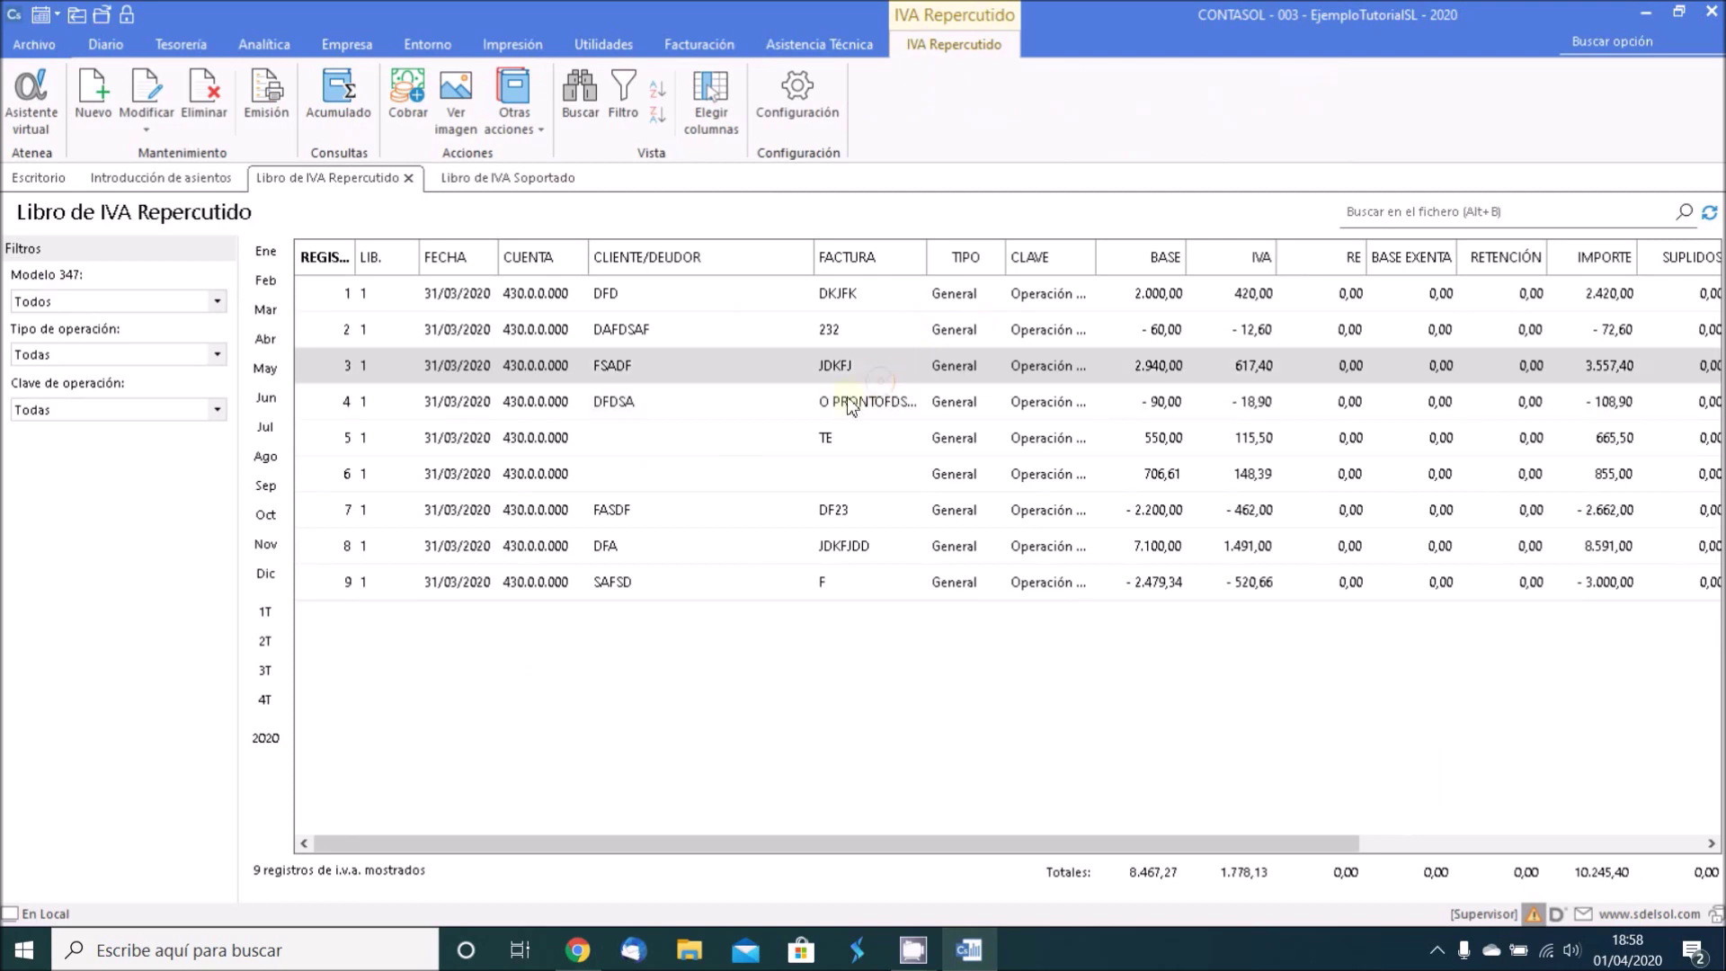
pyautogui.click(503, 302)
pyautogui.click(494, 365)
pyautogui.click(490, 415)
pyautogui.click(494, 474)
pyautogui.click(622, 94)
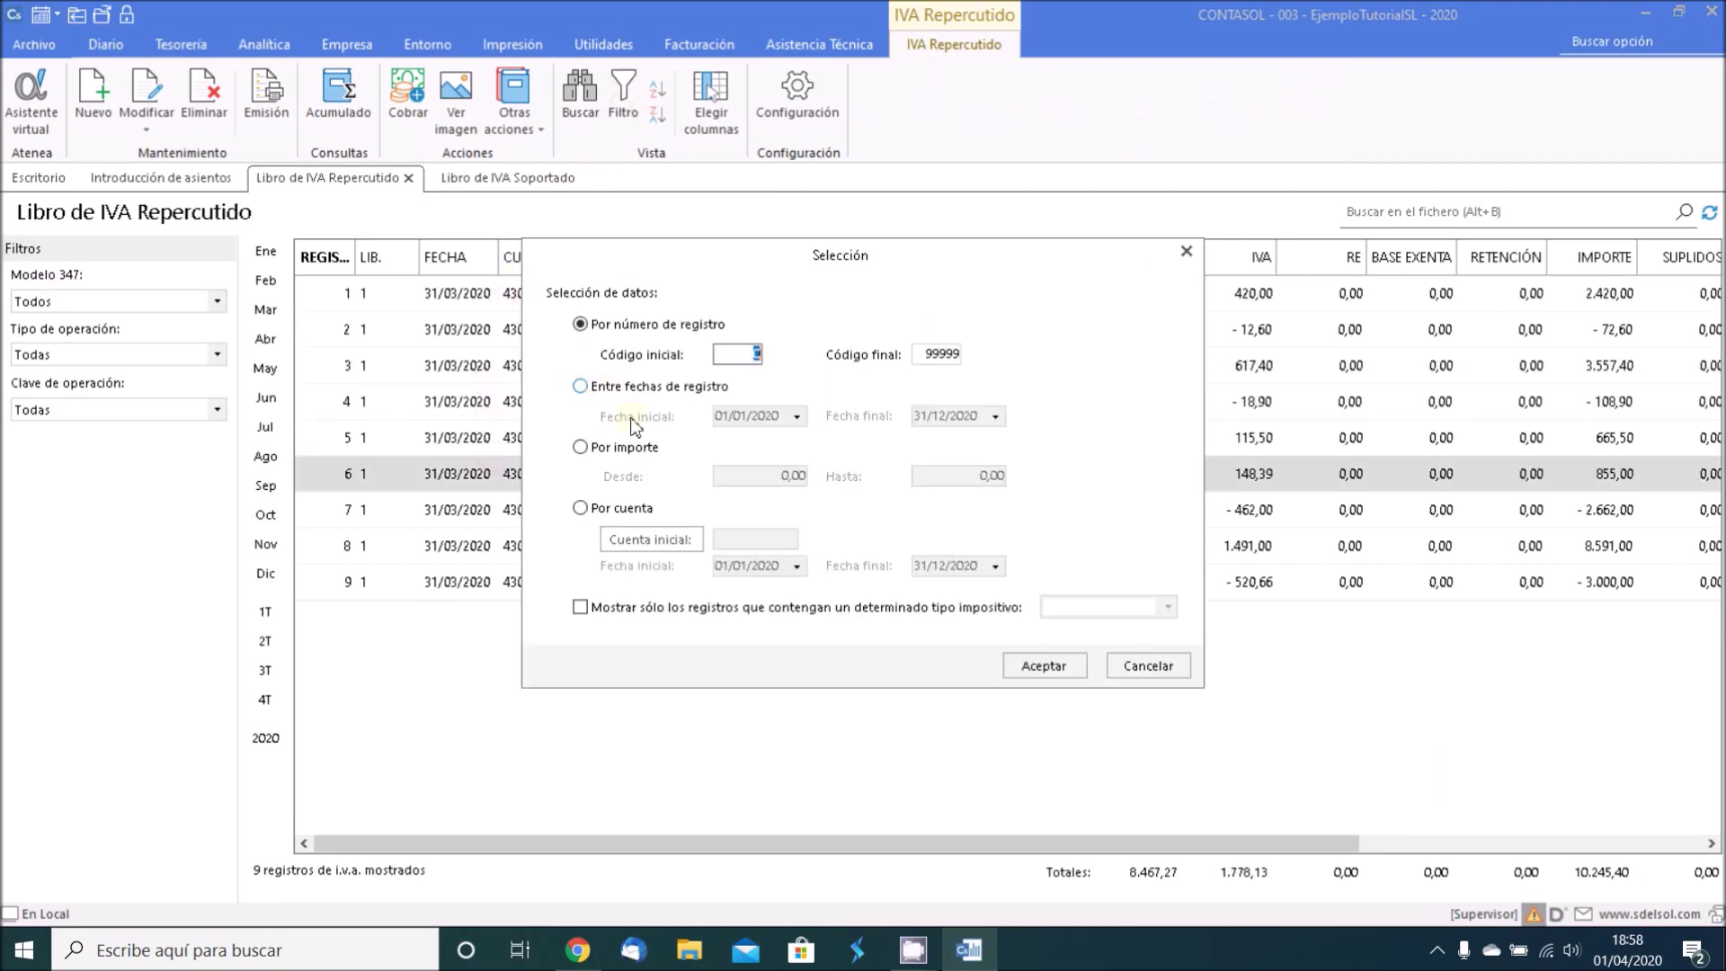
pyautogui.click(632, 388)
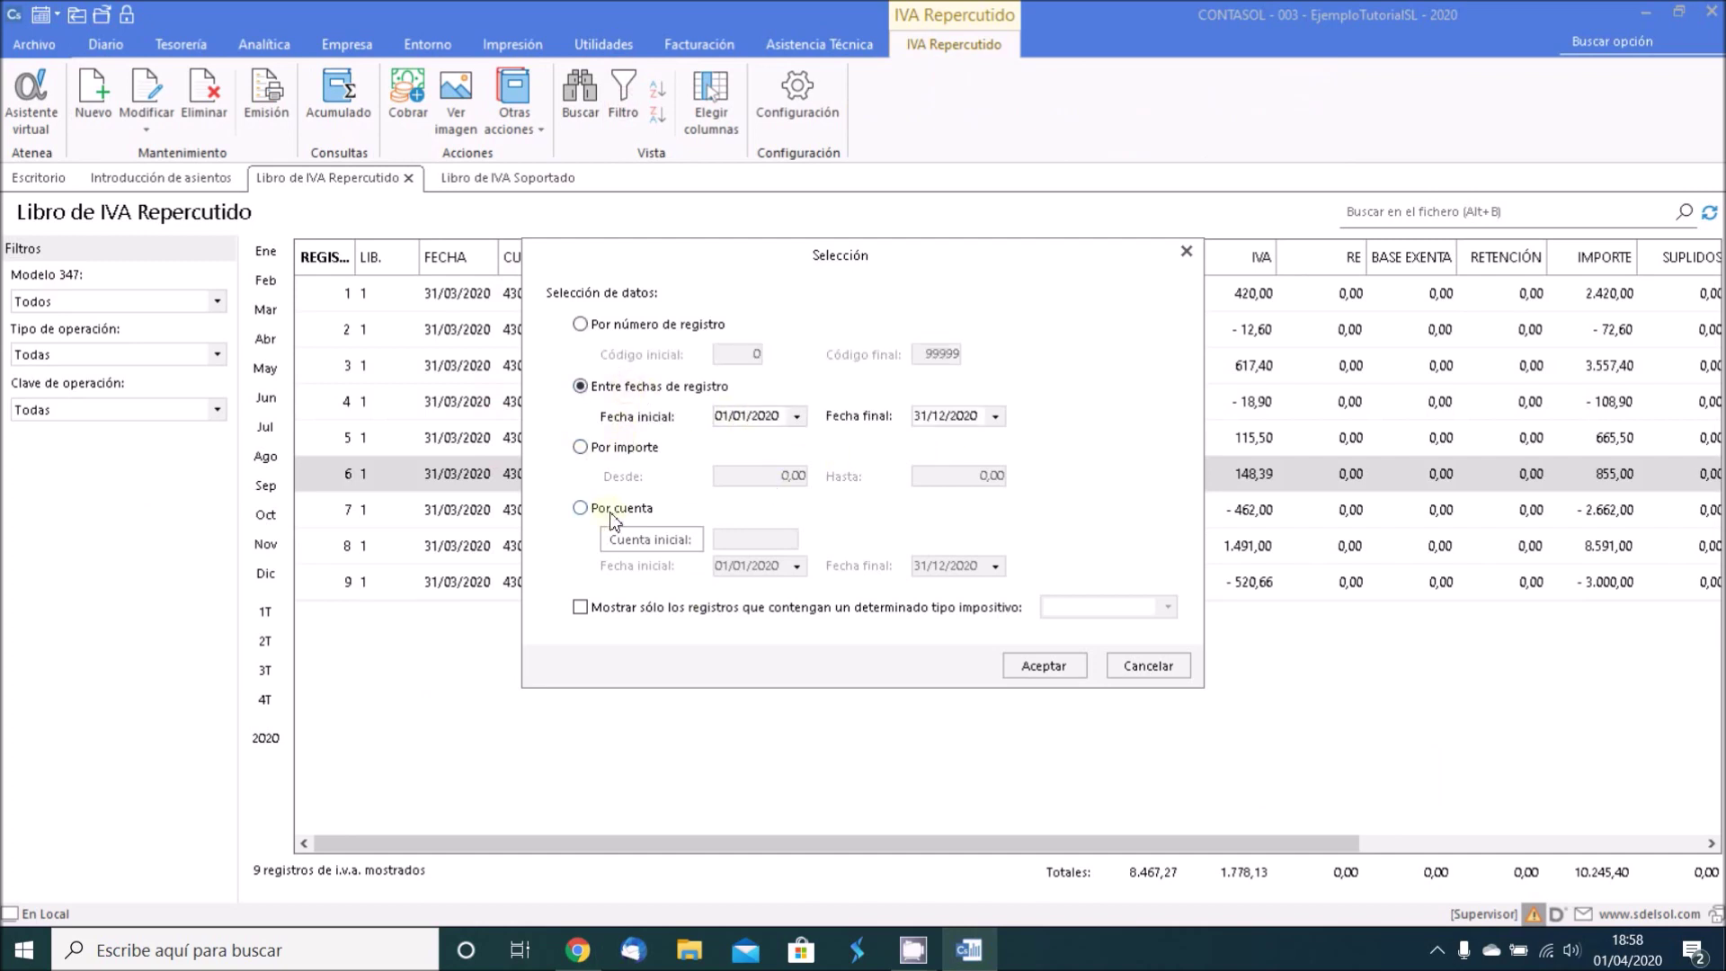
pyautogui.click(1149, 667)
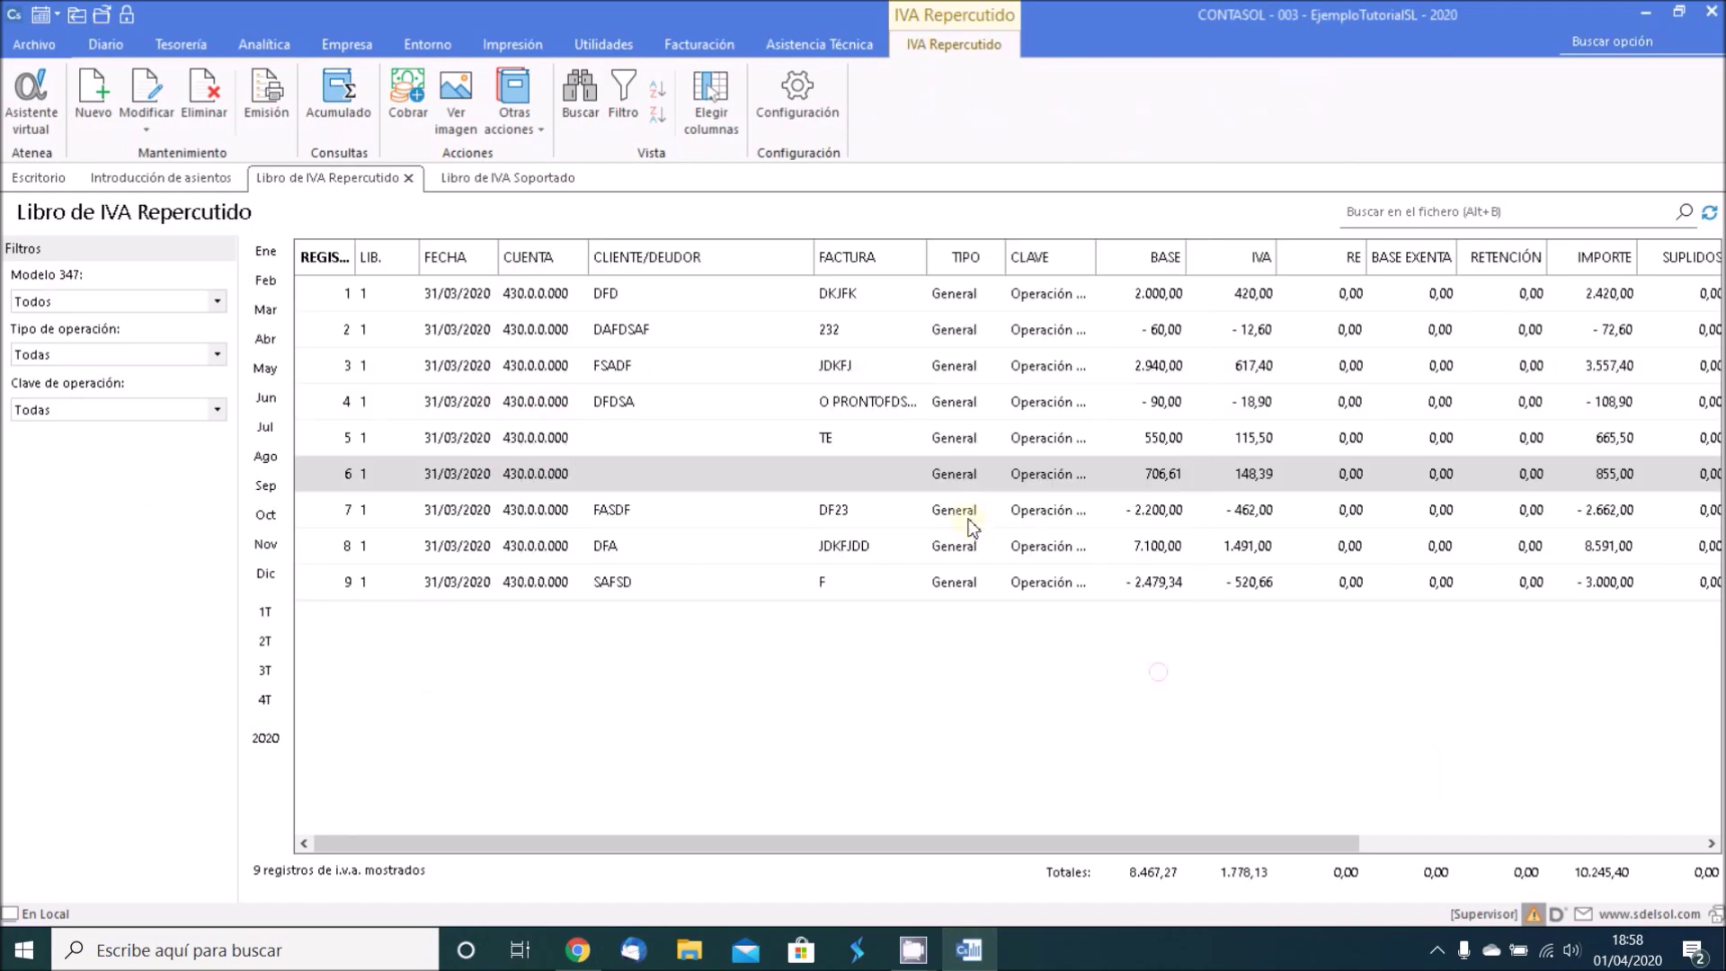
# Step: Inspect the details of record 6 in the Libro de IVA Repercutido and close it without changes
pyautogui.doubleClick(1084, 490)
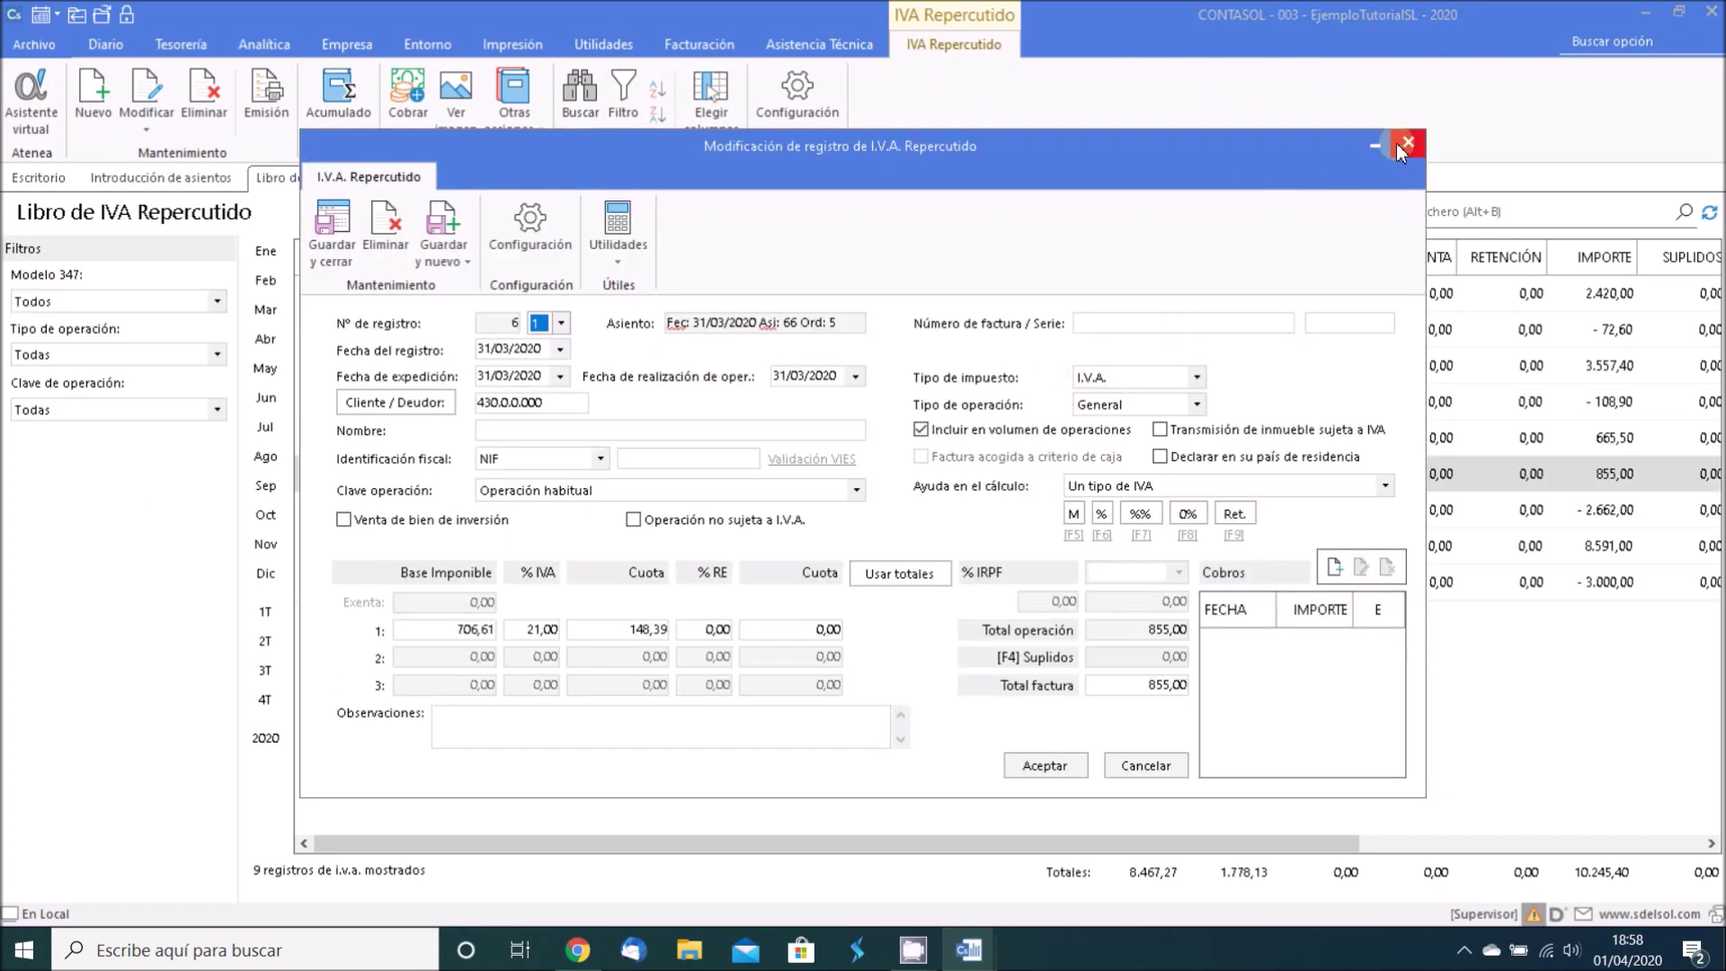
pyautogui.click(1406, 143)
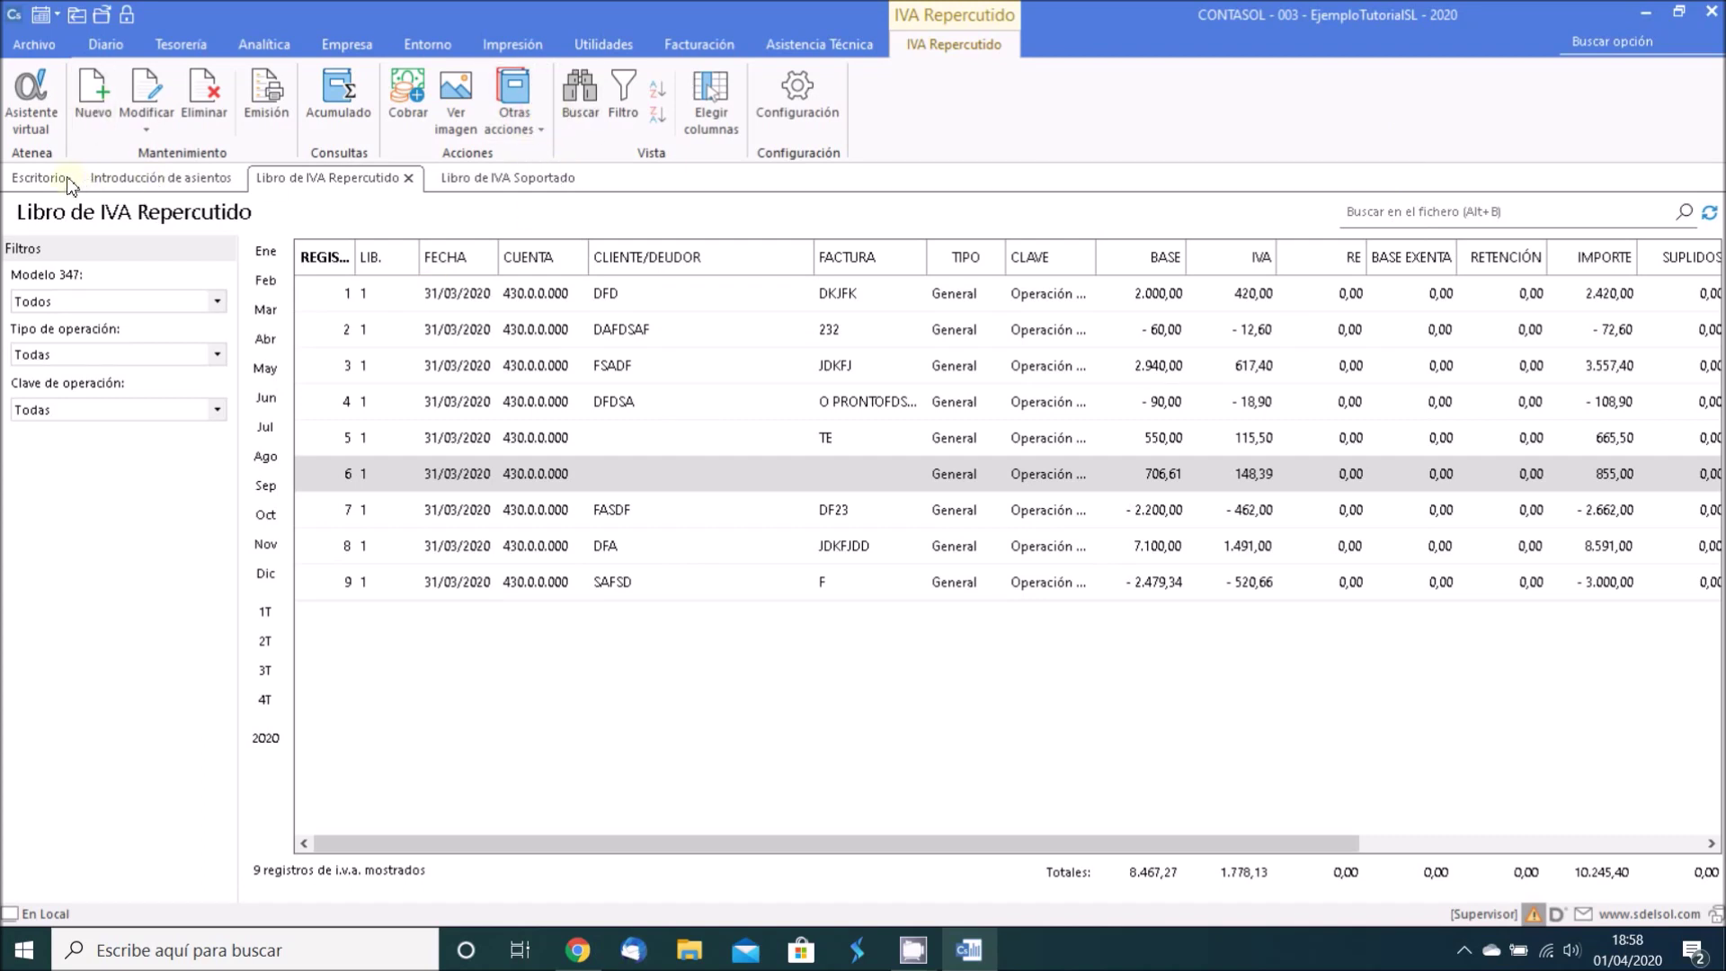
# Step: Open the Libro de IVA Soportado and review its records
pyautogui.click(148, 184)
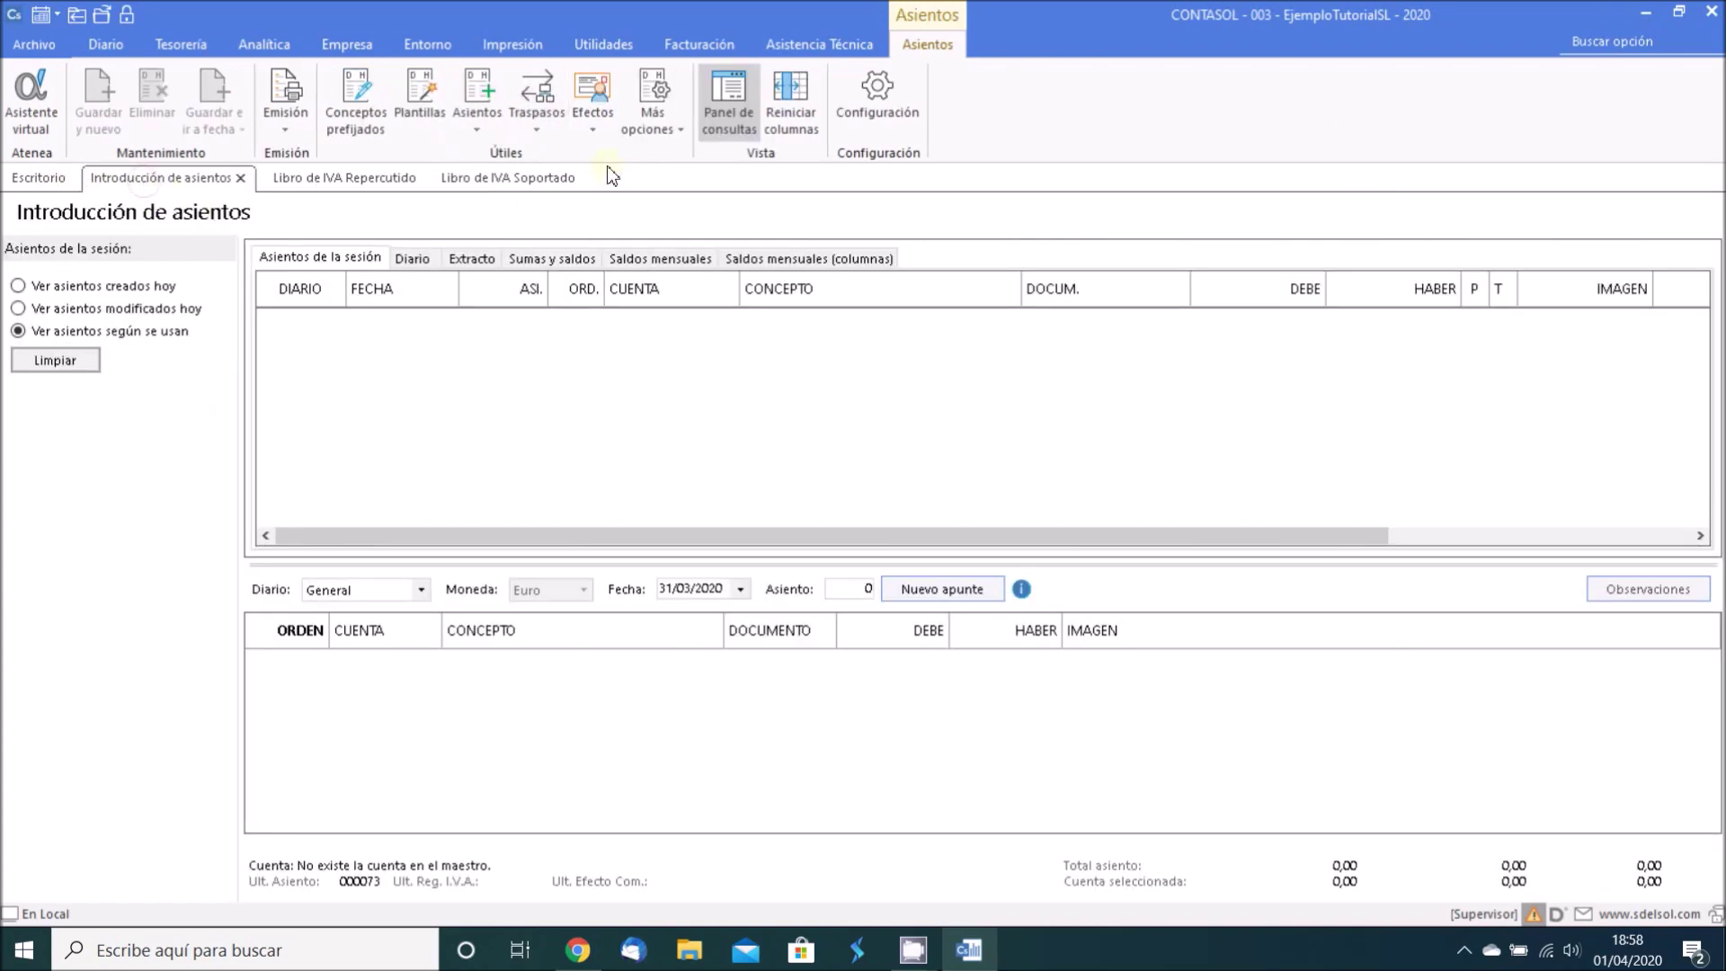
pyautogui.click(105, 44)
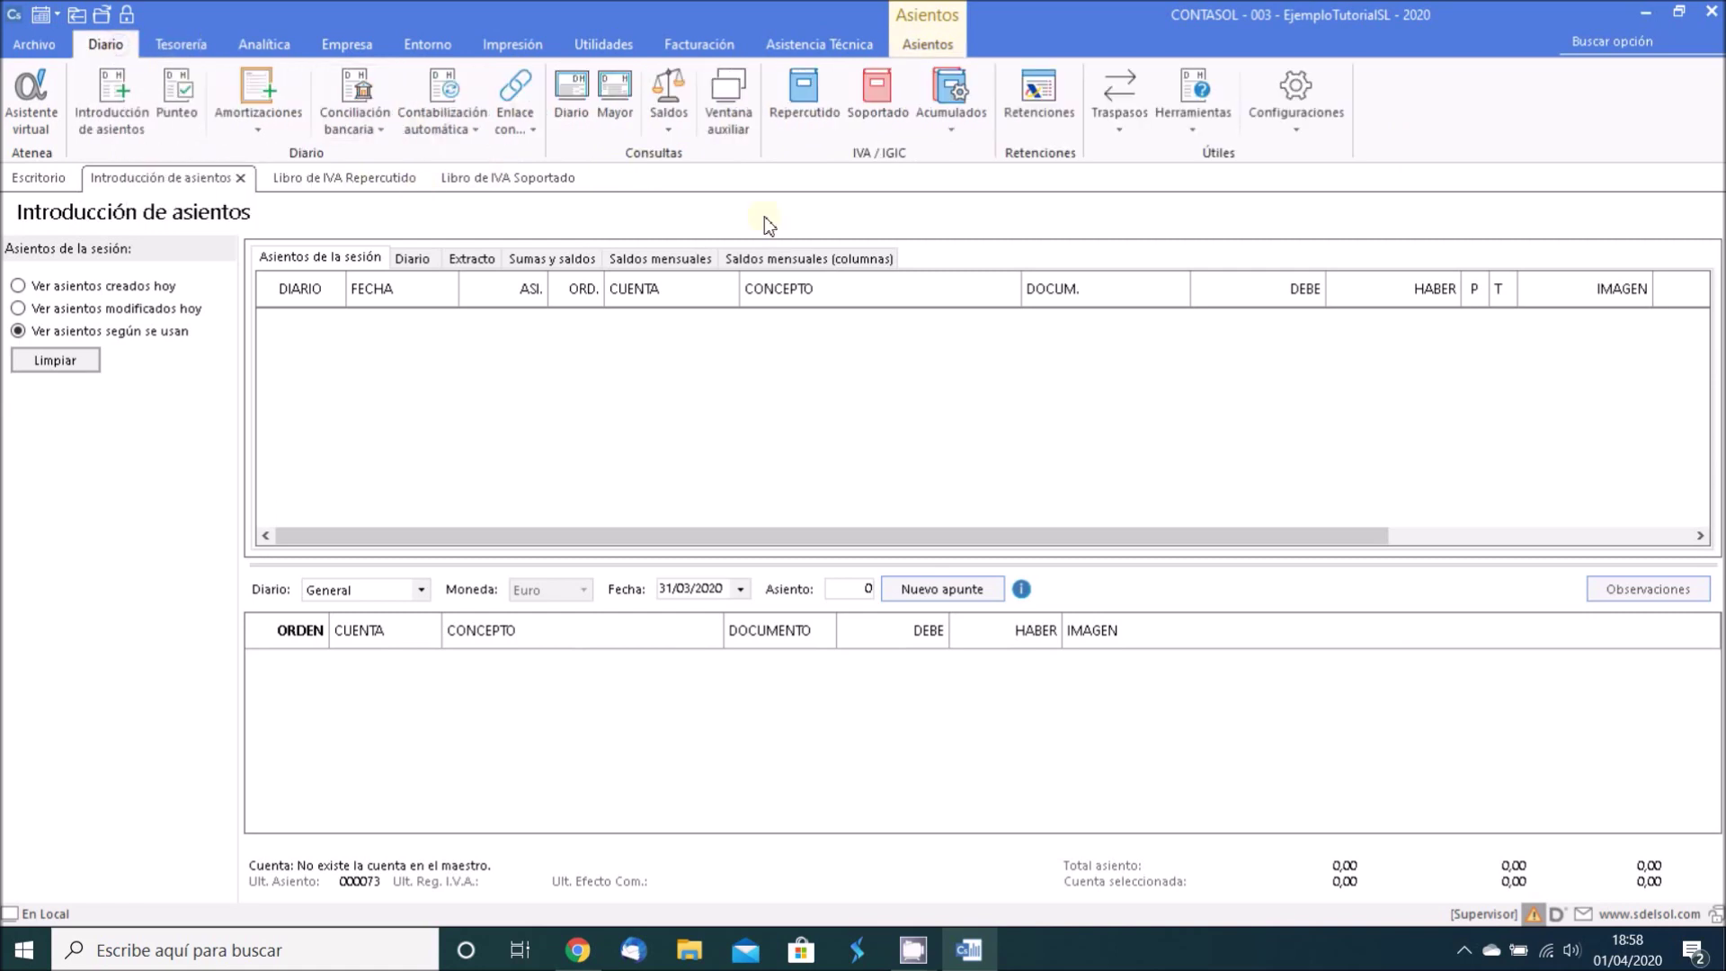
pyautogui.click(865, 123)
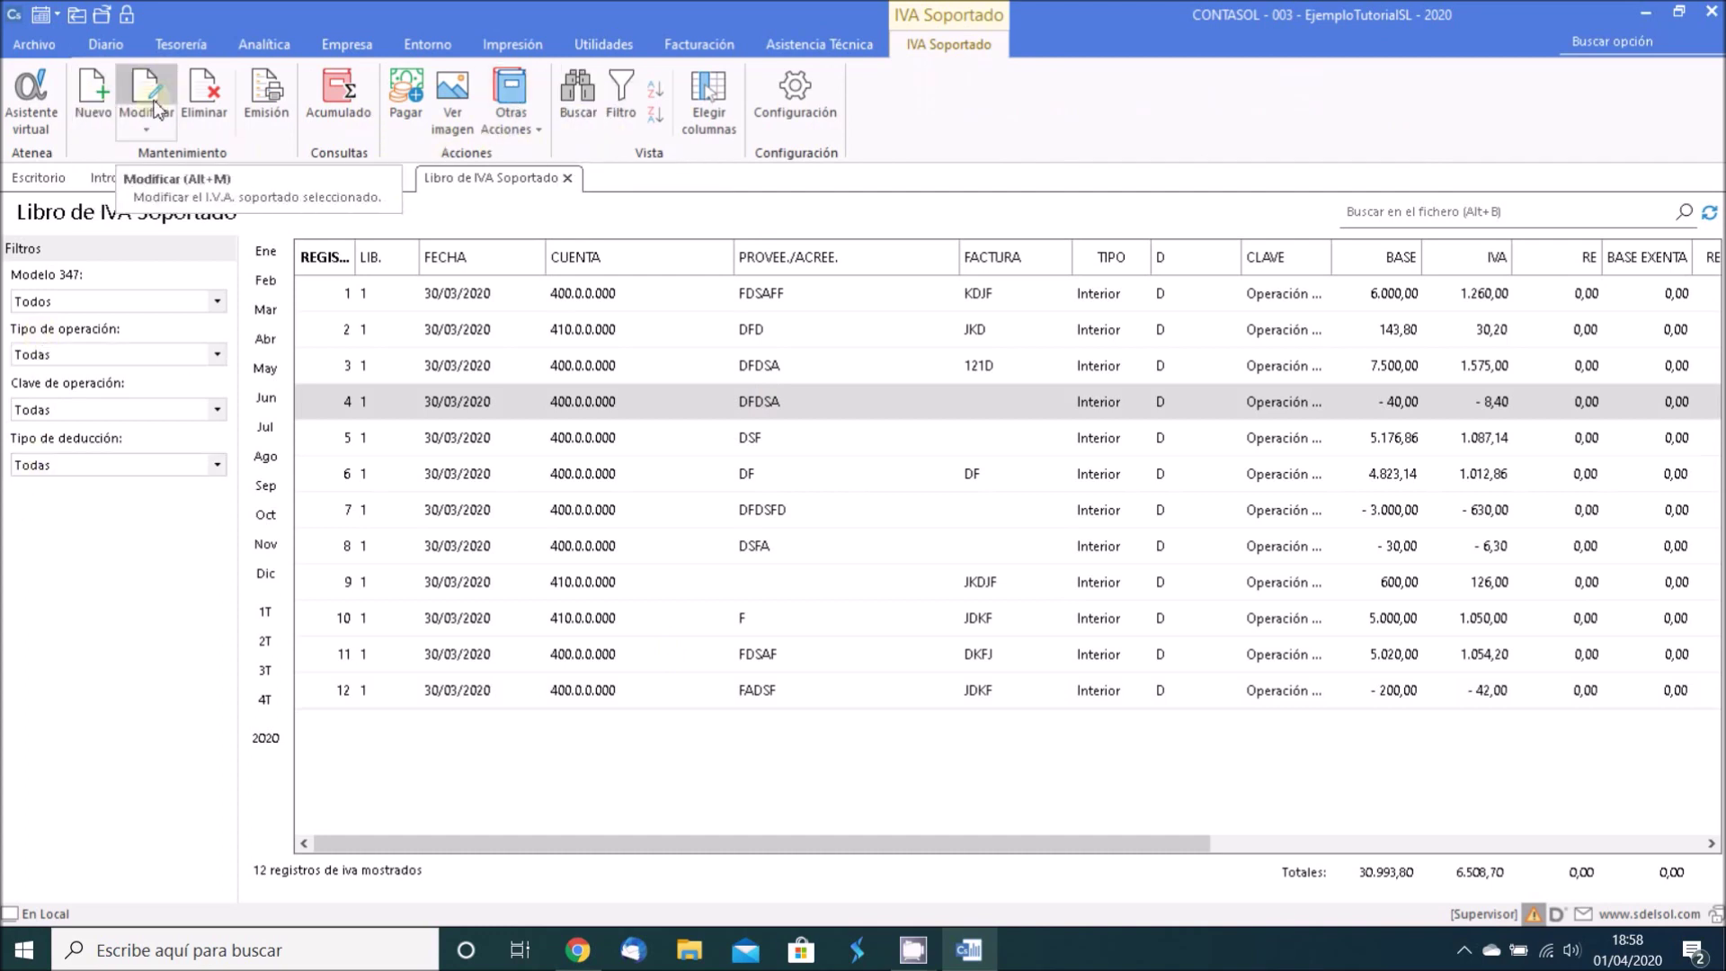
pyautogui.click(564, 438)
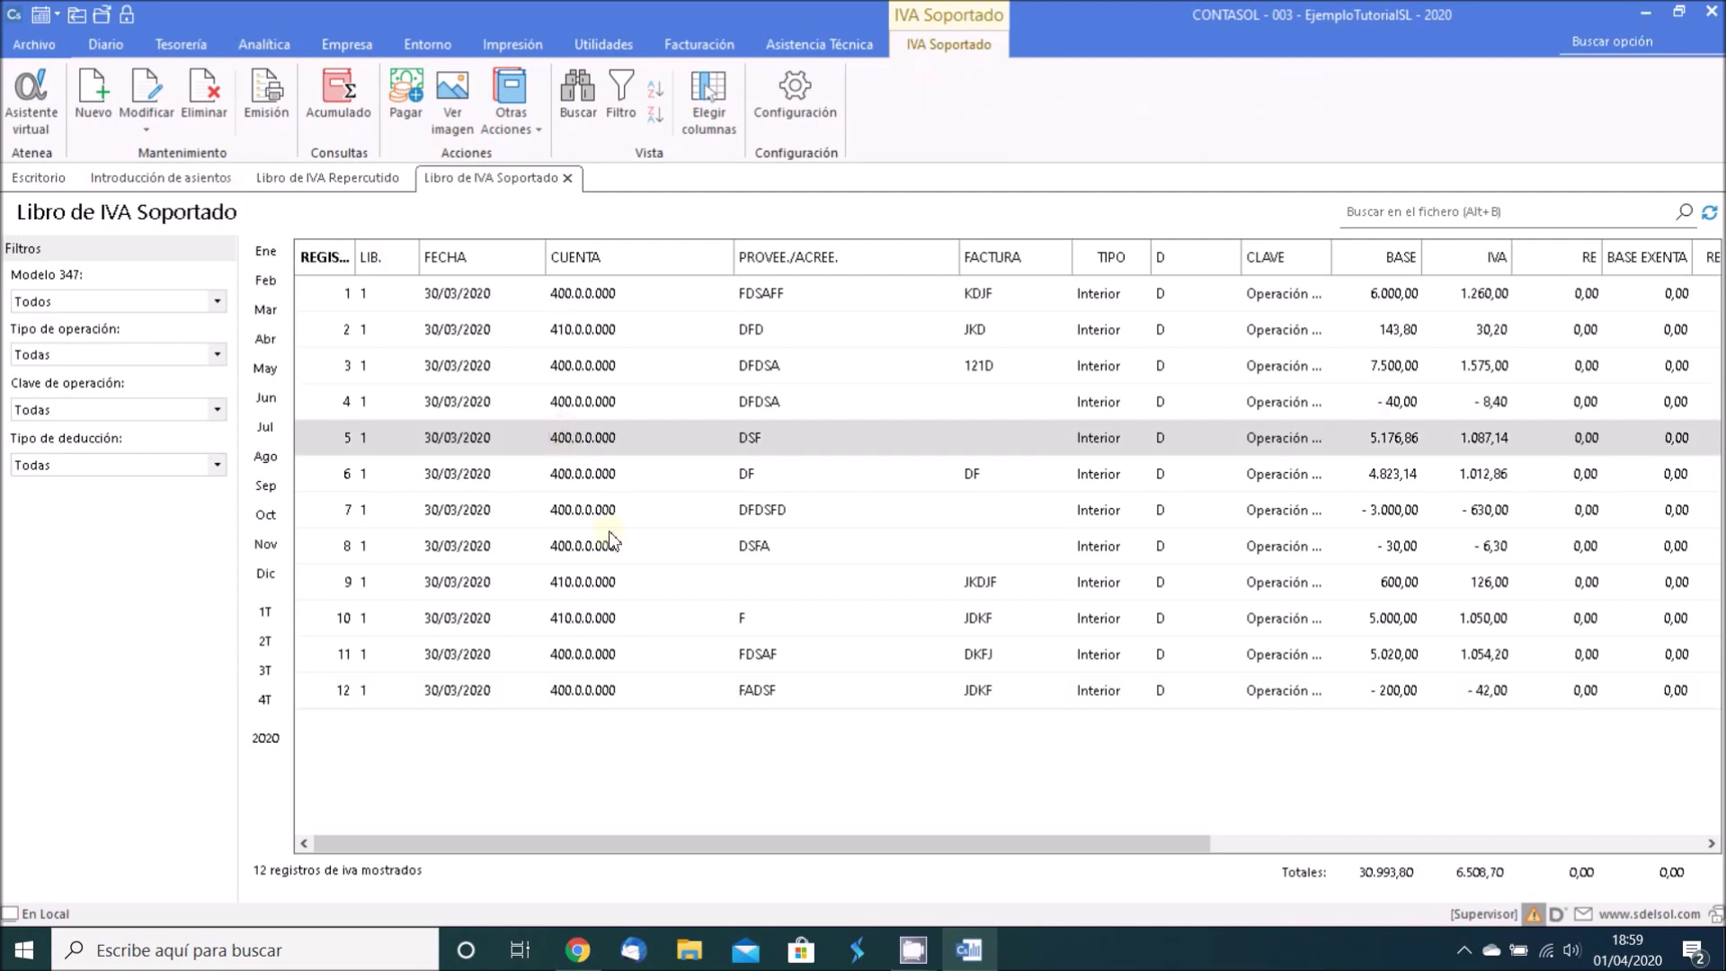
pyautogui.click(601, 542)
pyautogui.click(593, 582)
# Step: Display the Primer Trimestre extract of account 472.0.0.021 in Introducción de asientos
pyautogui.click(179, 184)
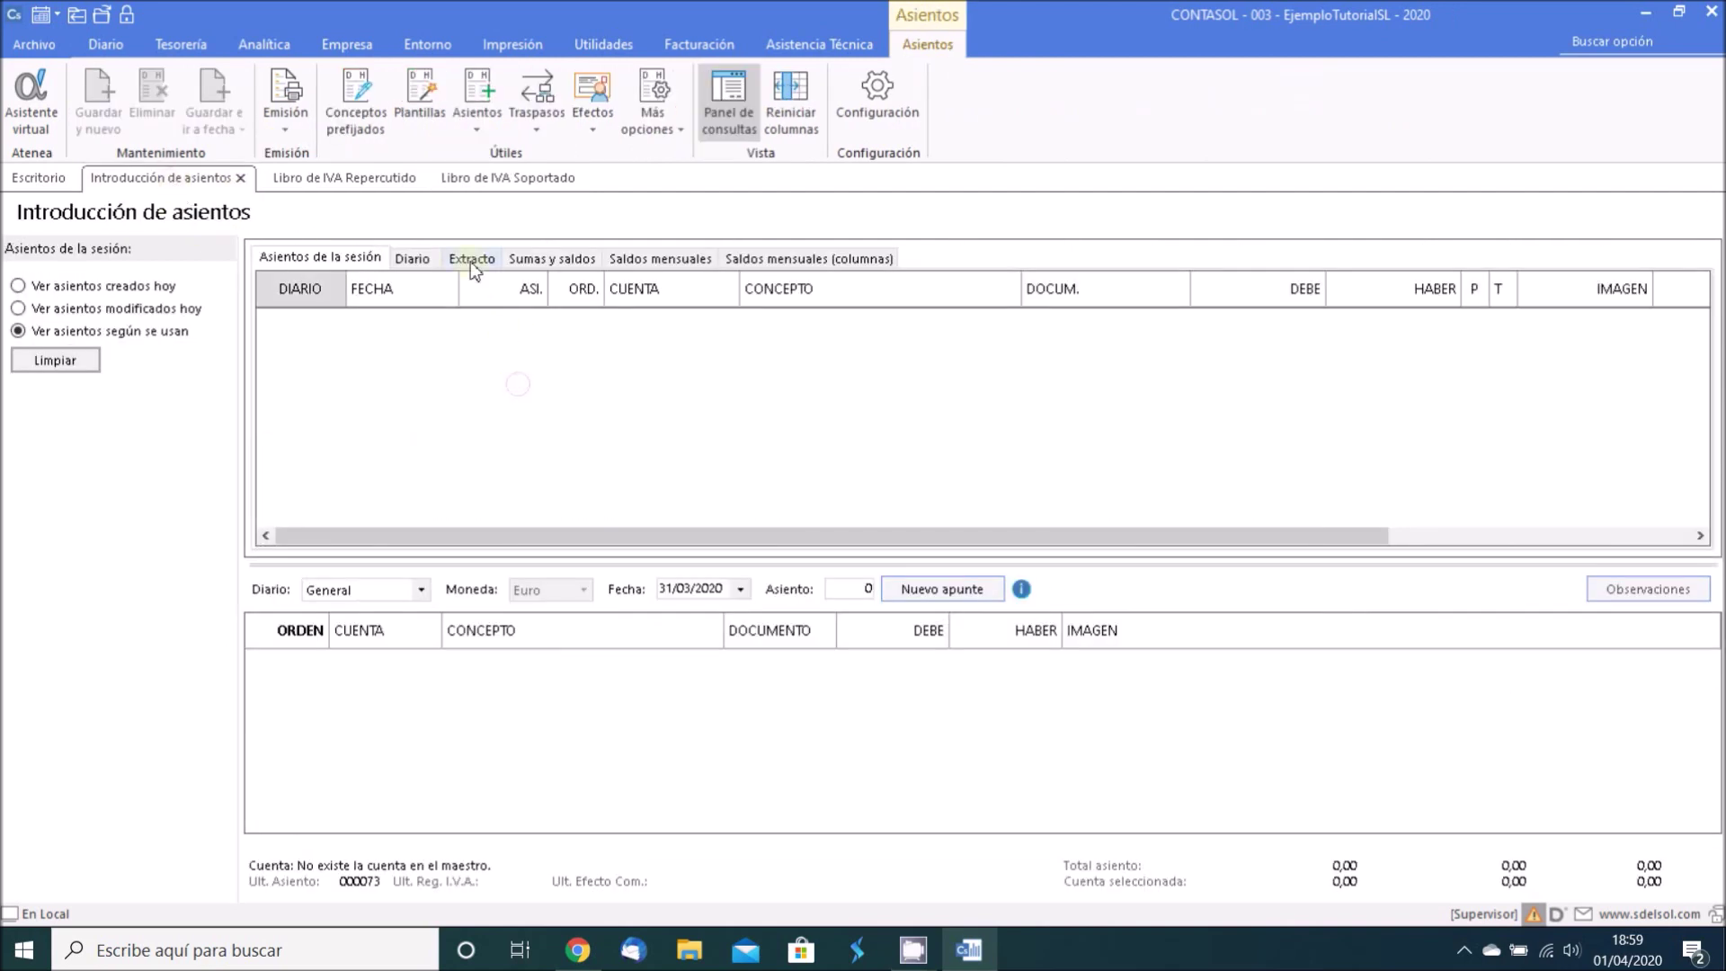
pyautogui.click(471, 260)
pyautogui.click(166, 379)
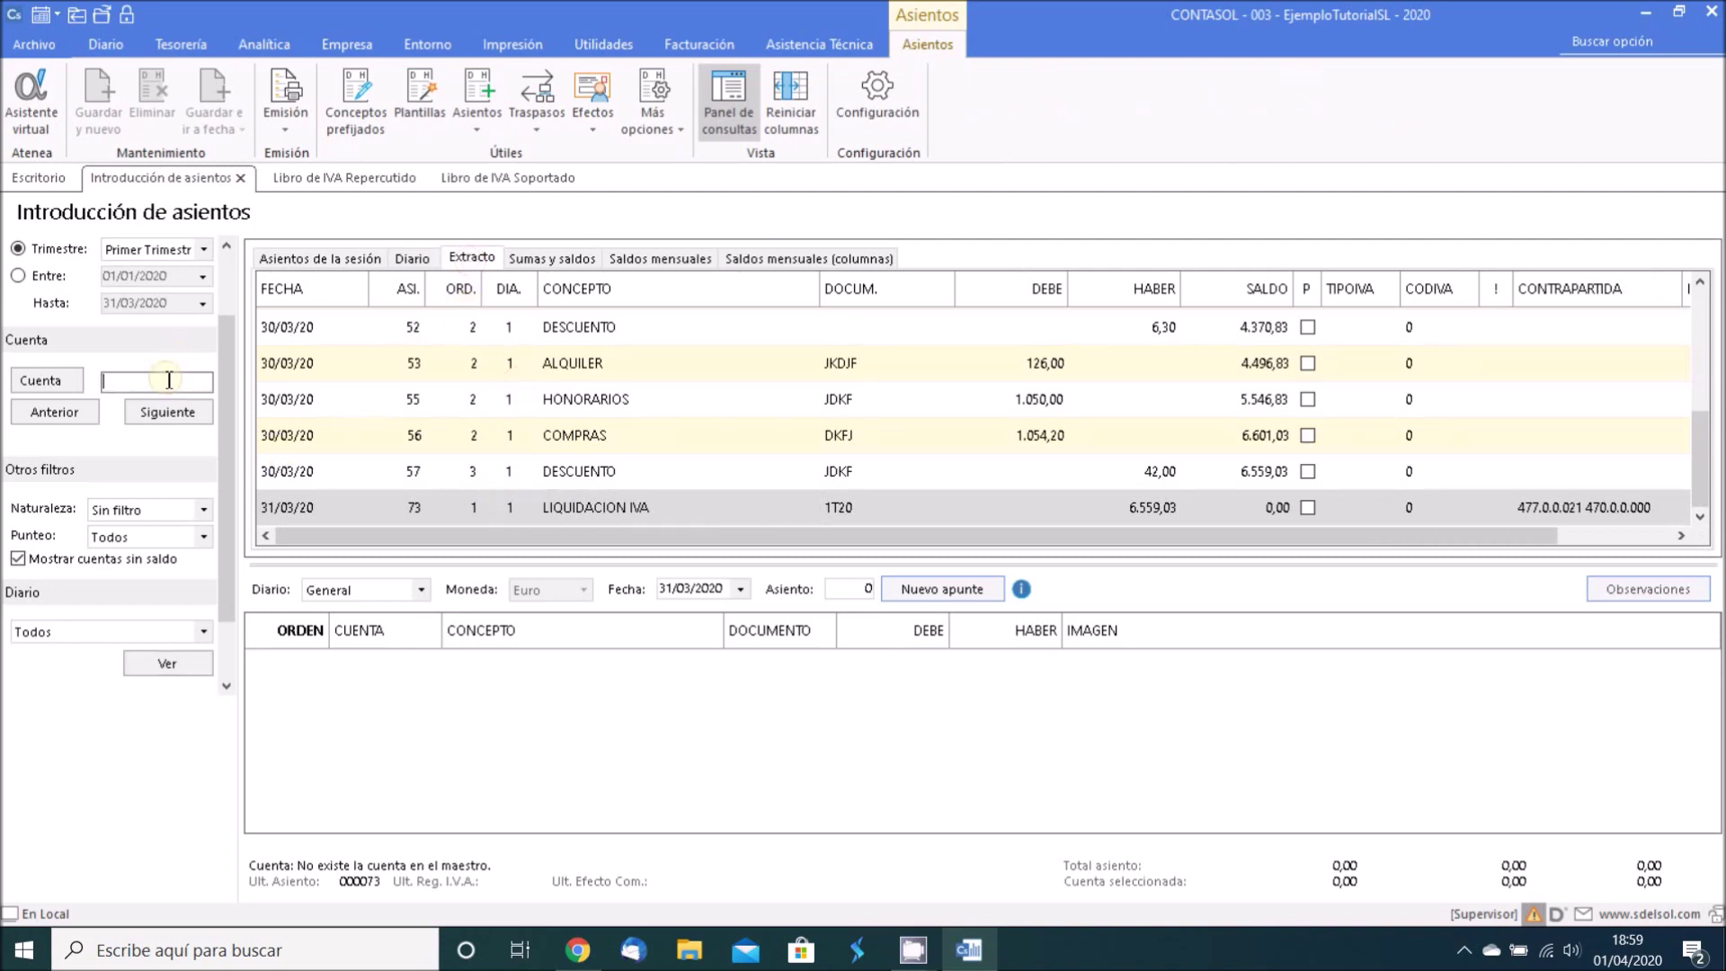
pyautogui.write('472.21')
pyautogui.press('Return')
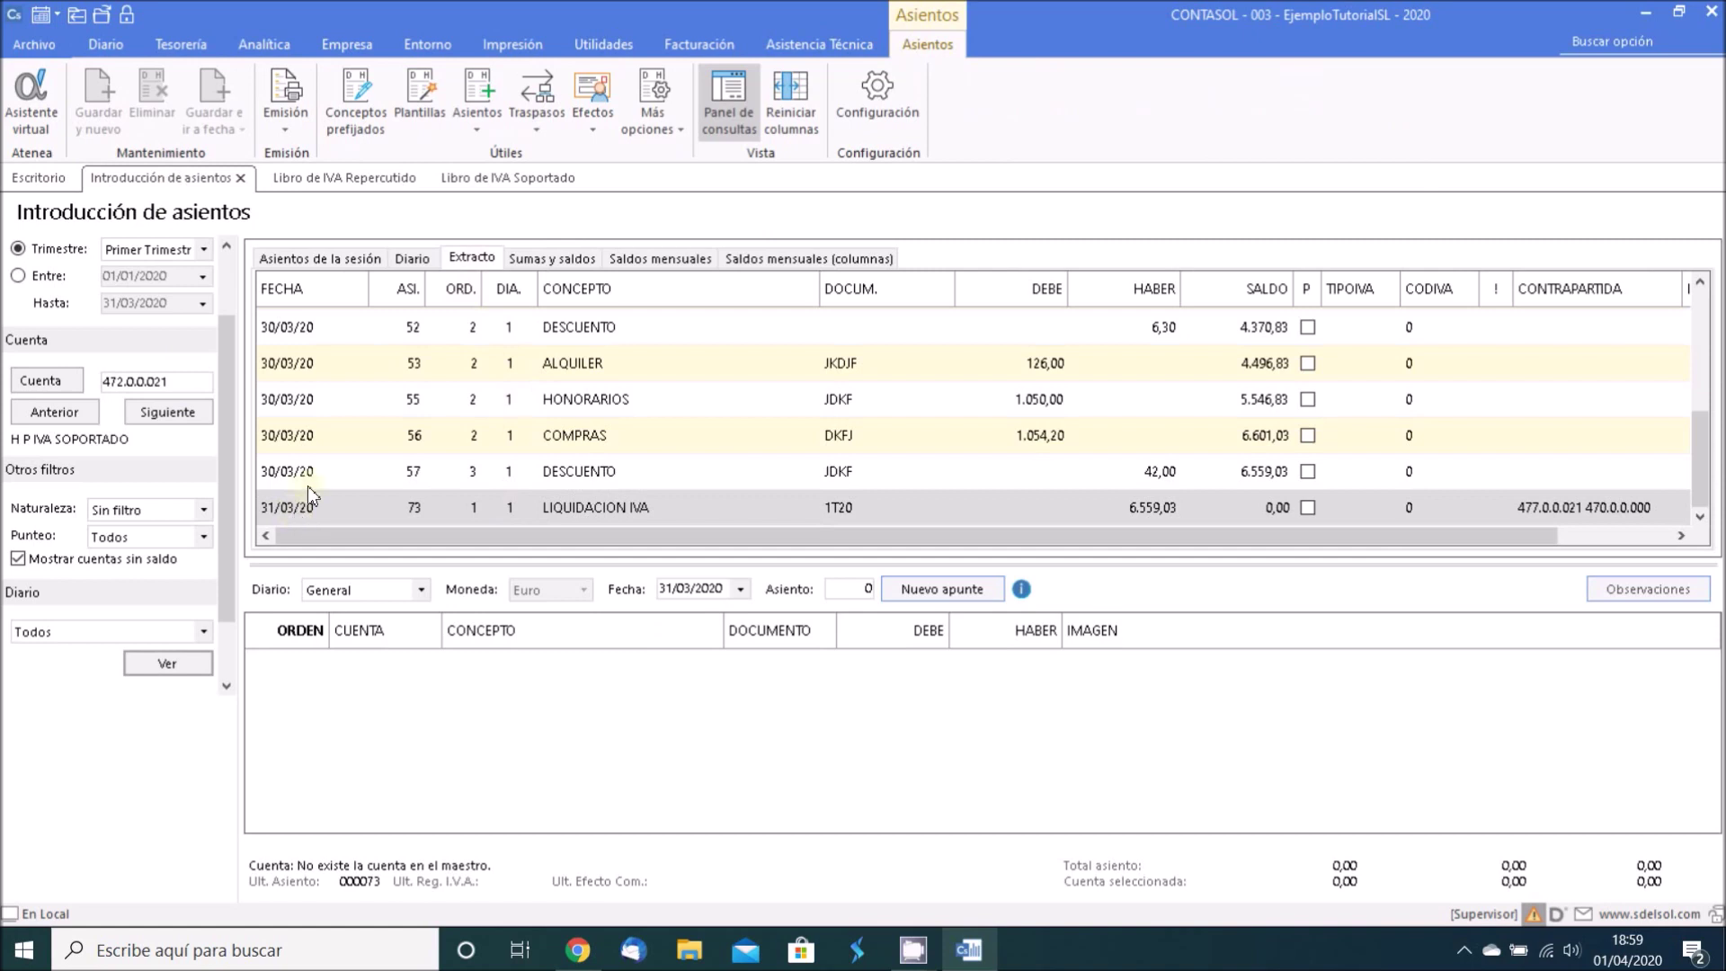
pyautogui.click(165, 255)
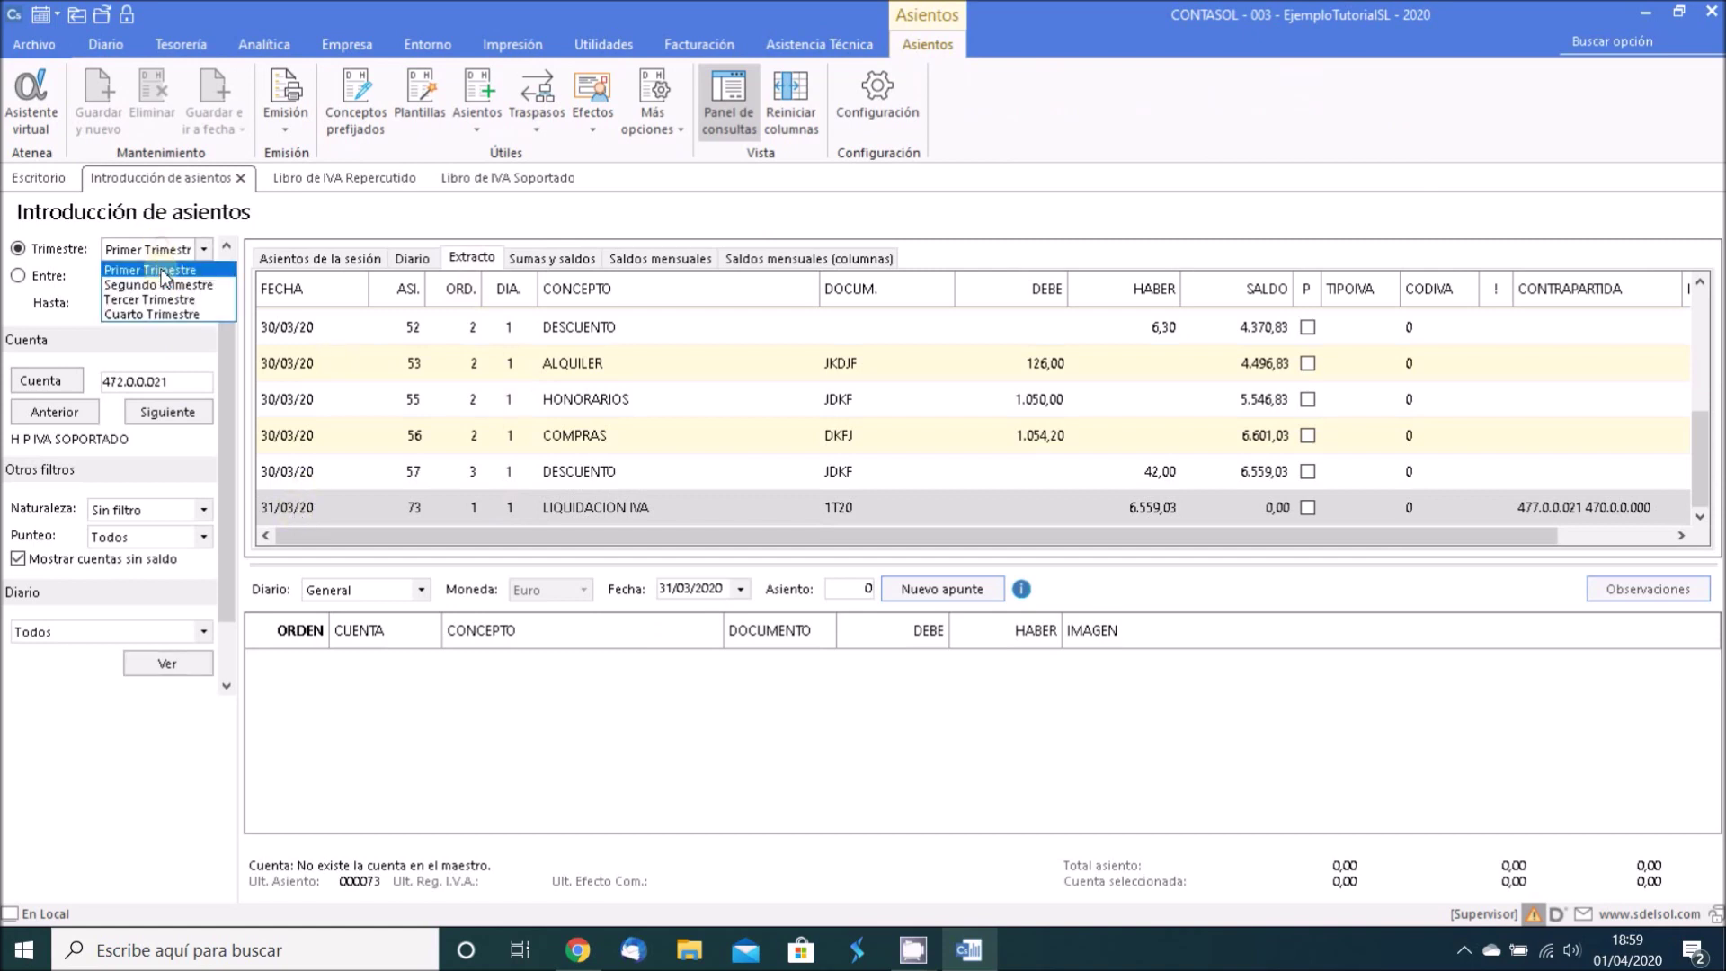
pyautogui.click(144, 268)
pyautogui.click(168, 665)
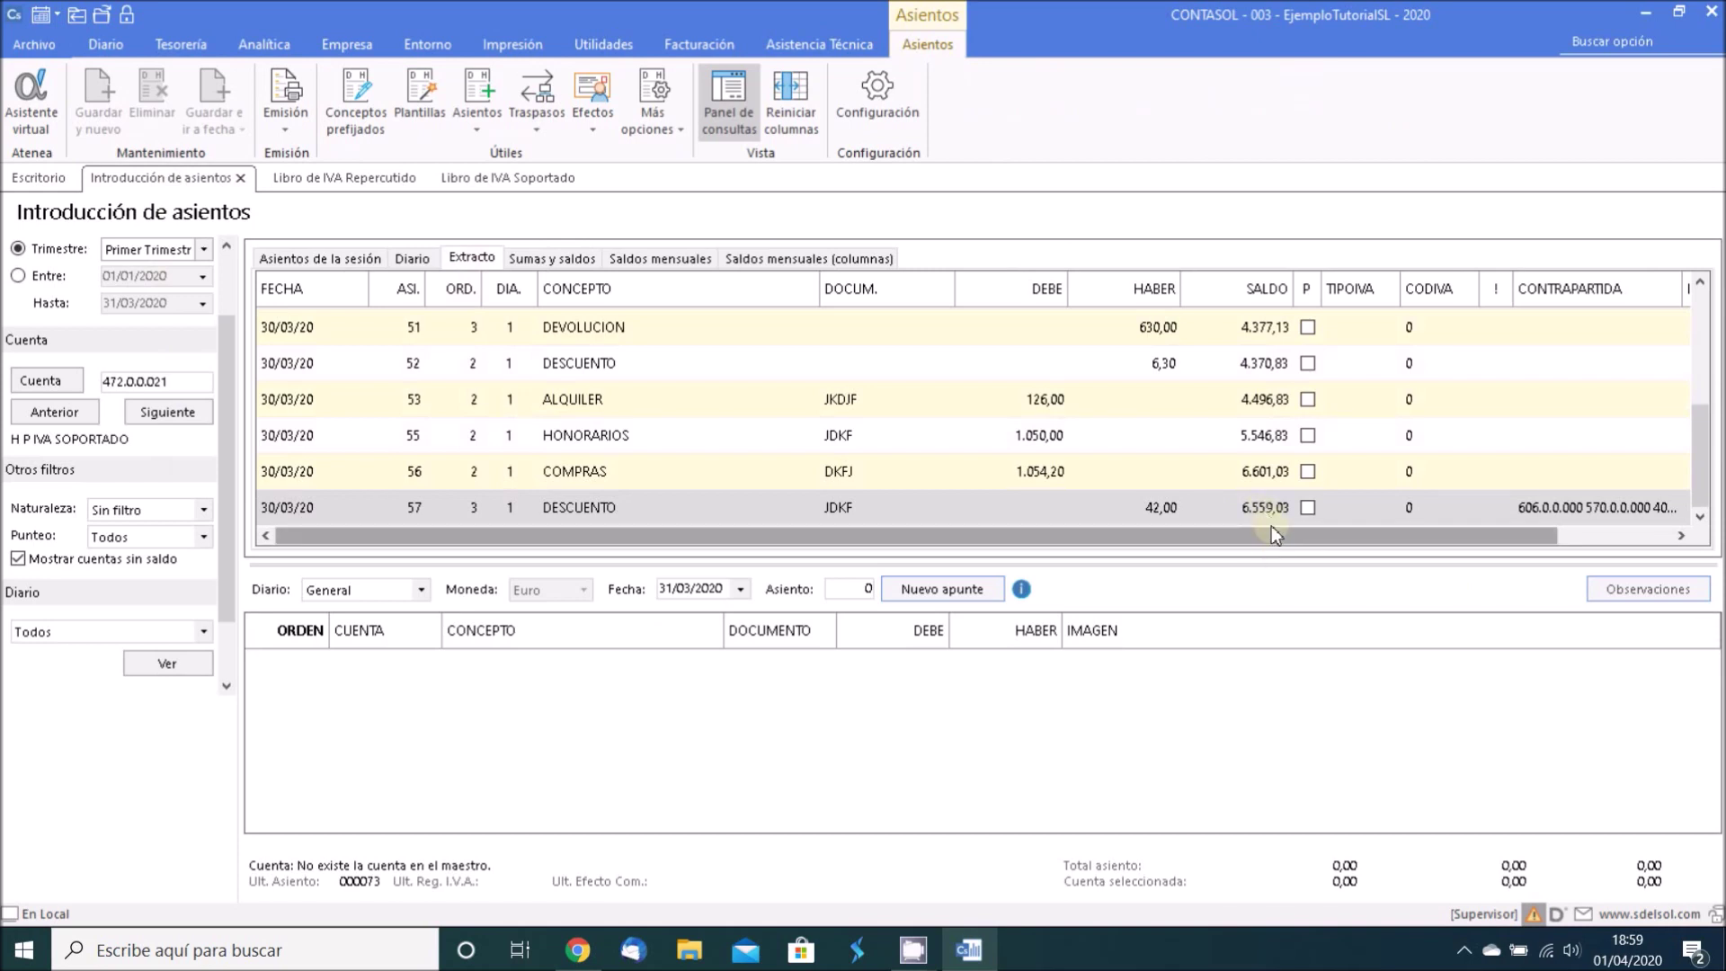
# Step: Display the Primer Trimestre extract of account 477.0.0.021
pyautogui.click(124, 383)
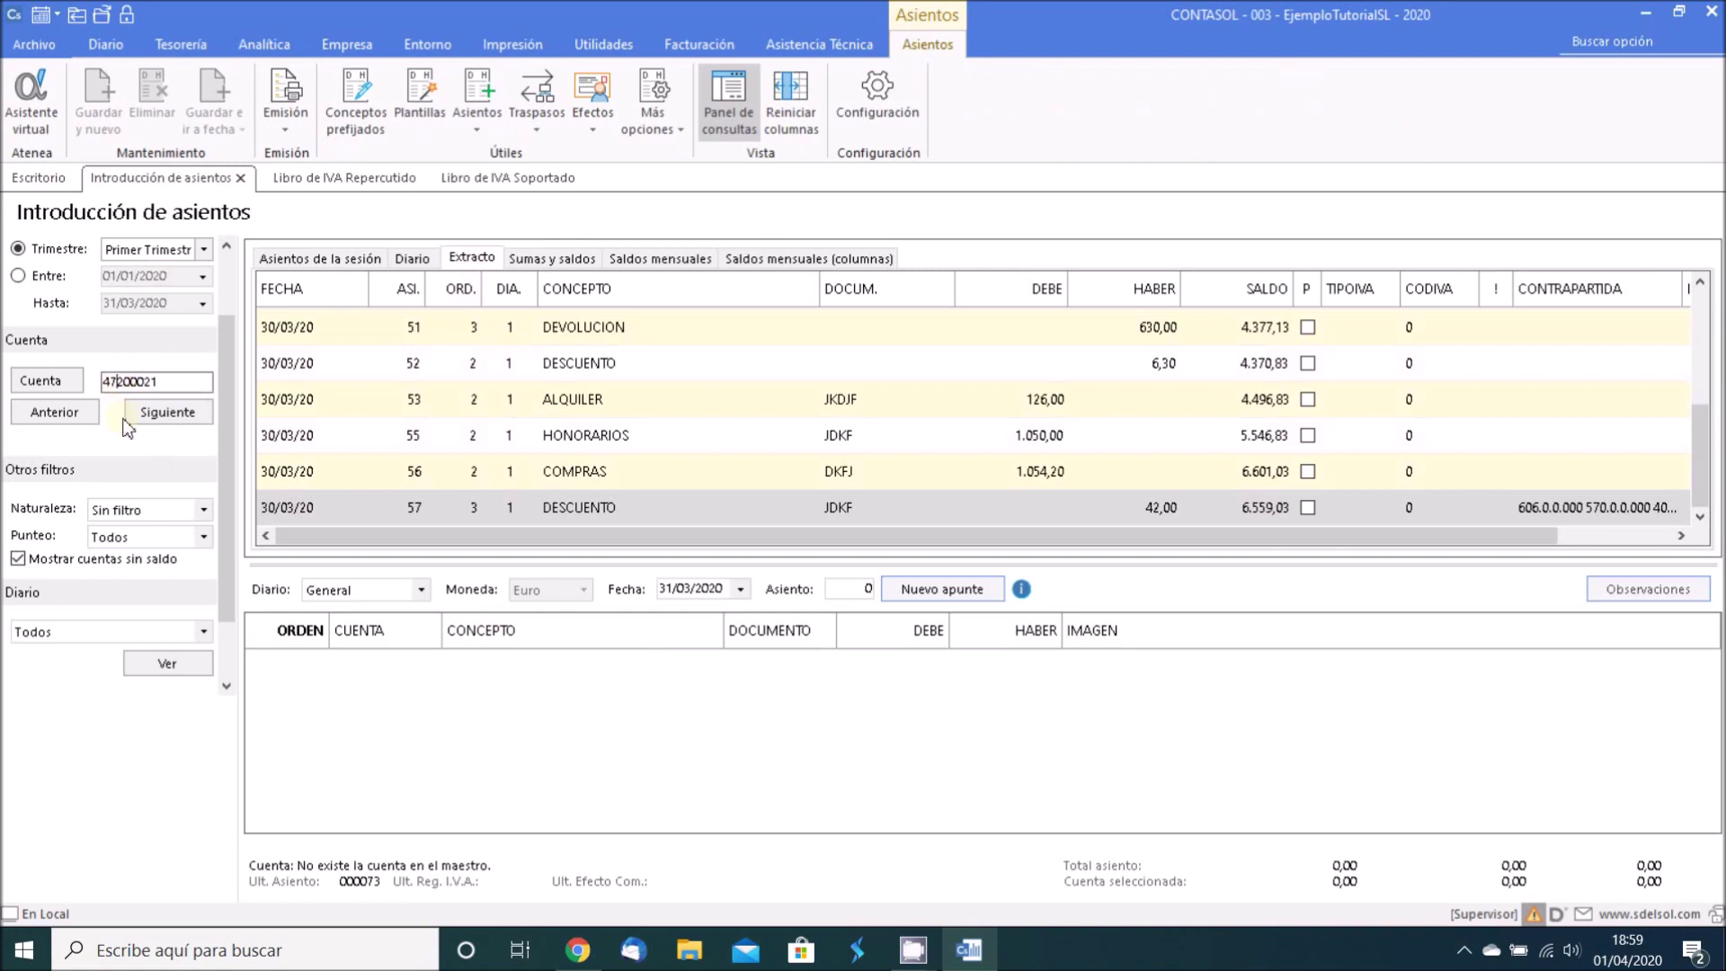
pyautogui.press('Return')
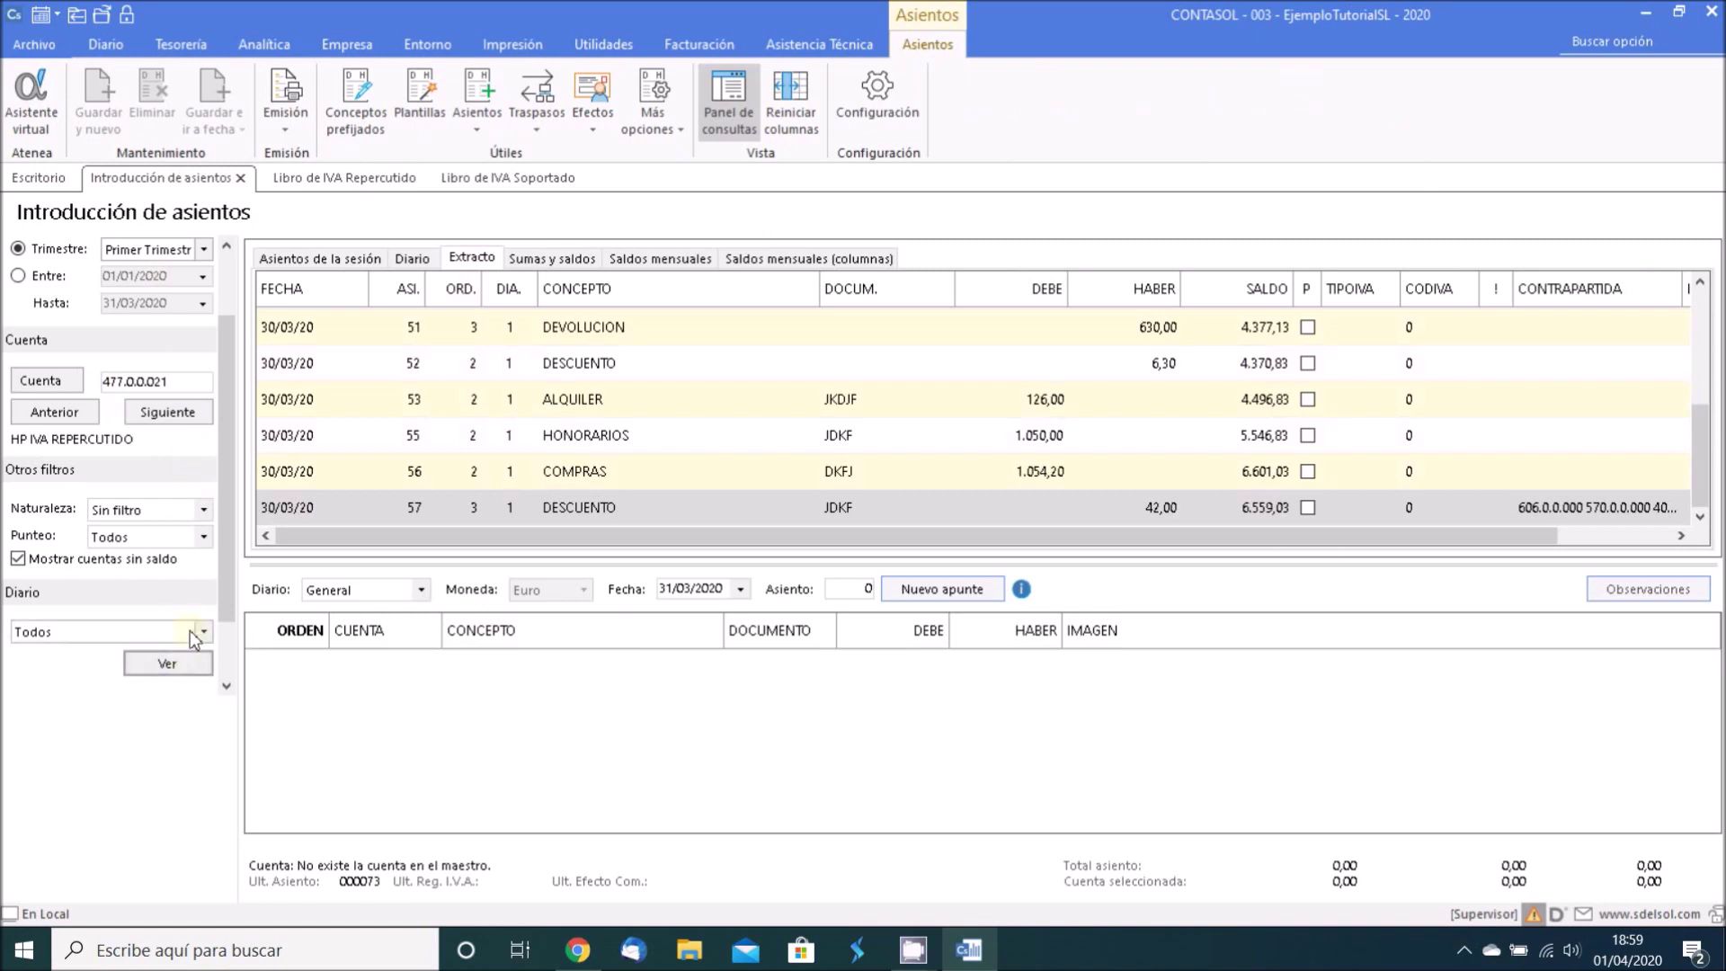
pyautogui.click(182, 657)
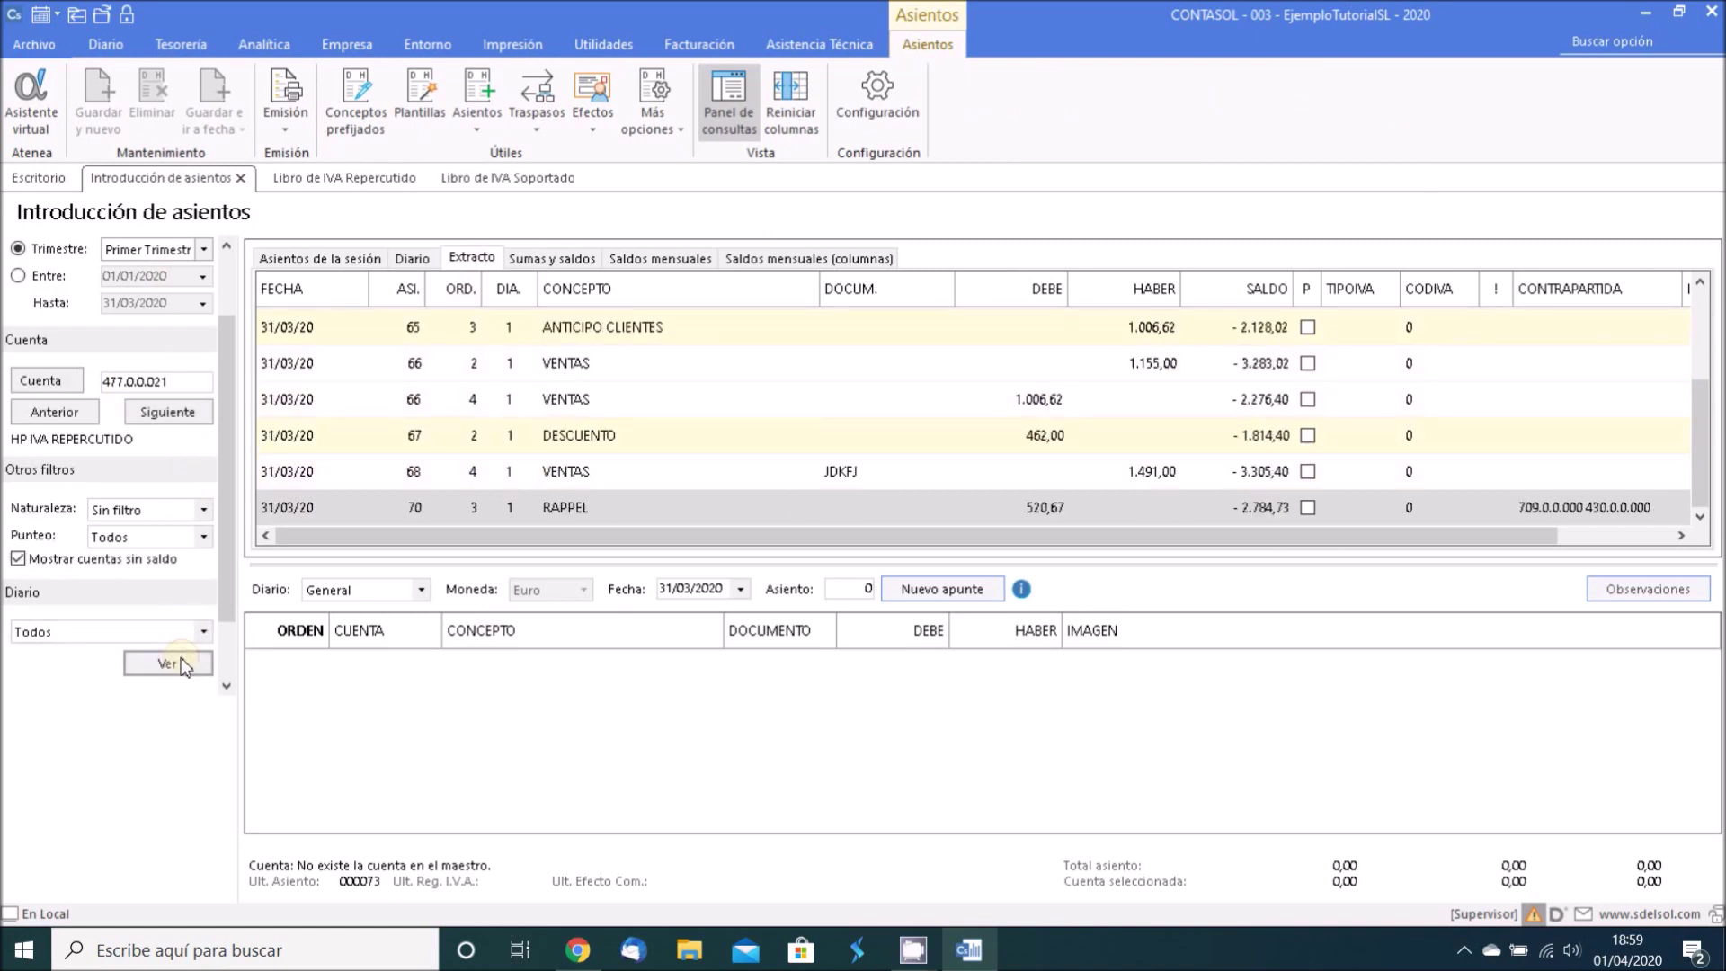
# Step: Start a new journal entry in the General journal dated 31/03/2020
pyautogui.click(670, 592)
pyautogui.write('310320')
pyautogui.press('Return')
pyautogui.press('Return')
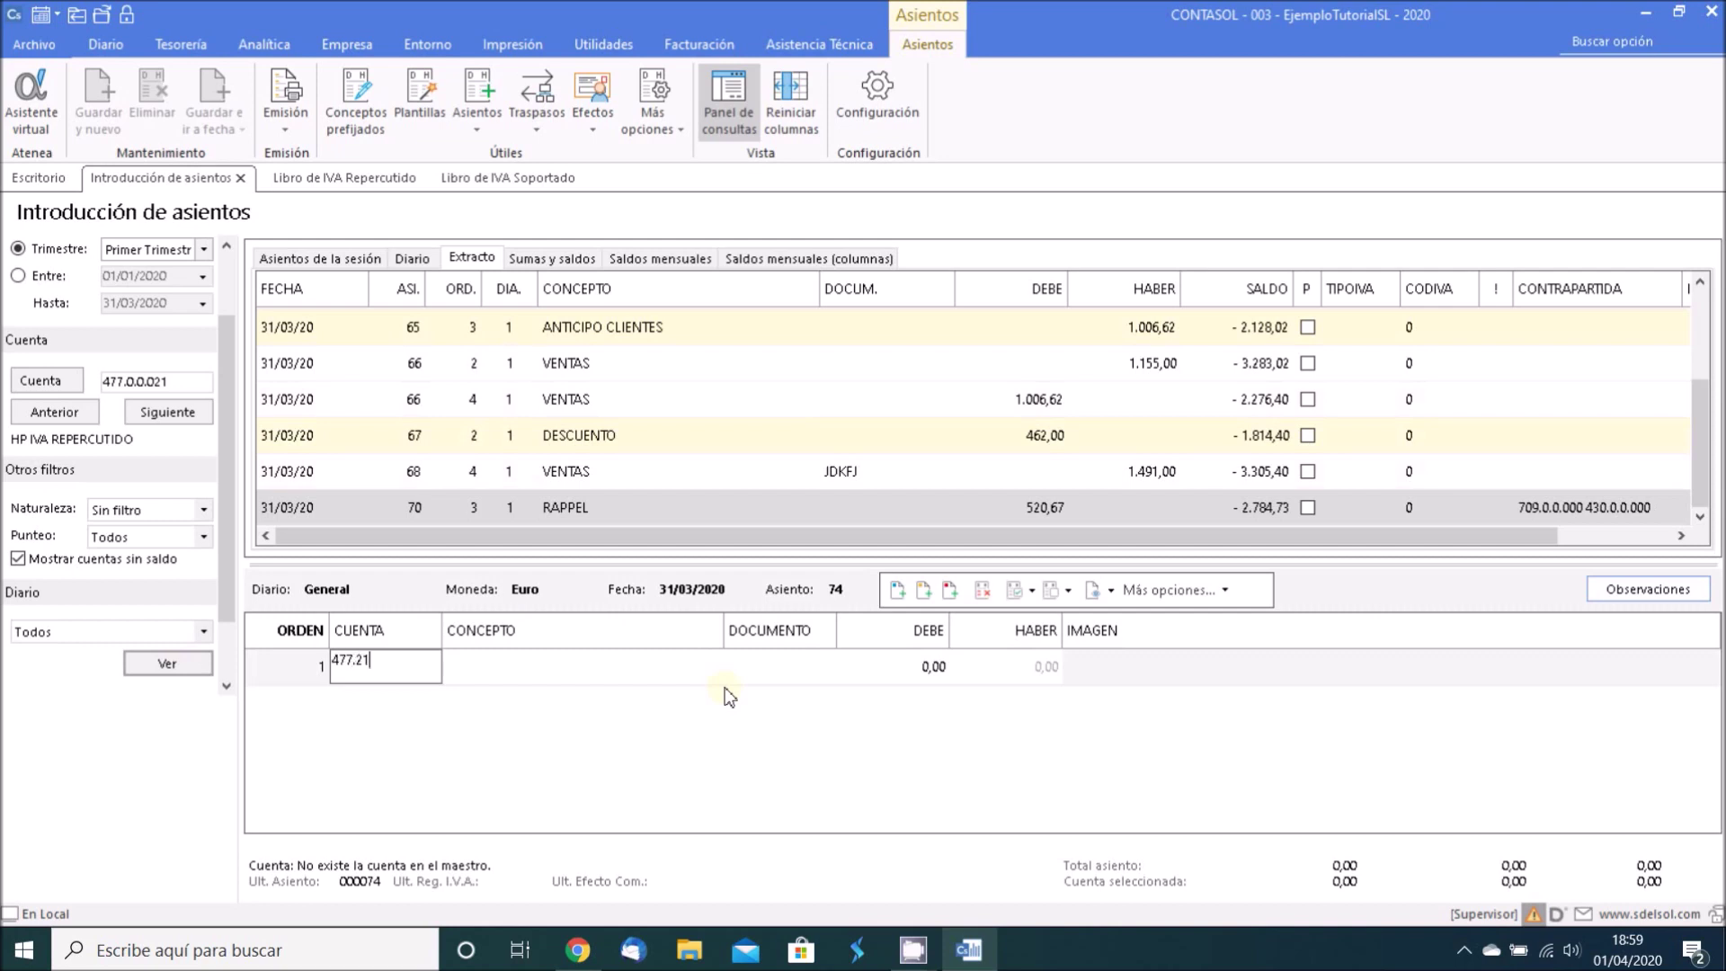
# Step: Enter the first line with account 477.0.0.021, concept LIQUIDACION IVA, document 1T20 and a debit of 2.784,73
pyautogui.press('Return')
pyautogui.write('LIQUIDACION IVA')
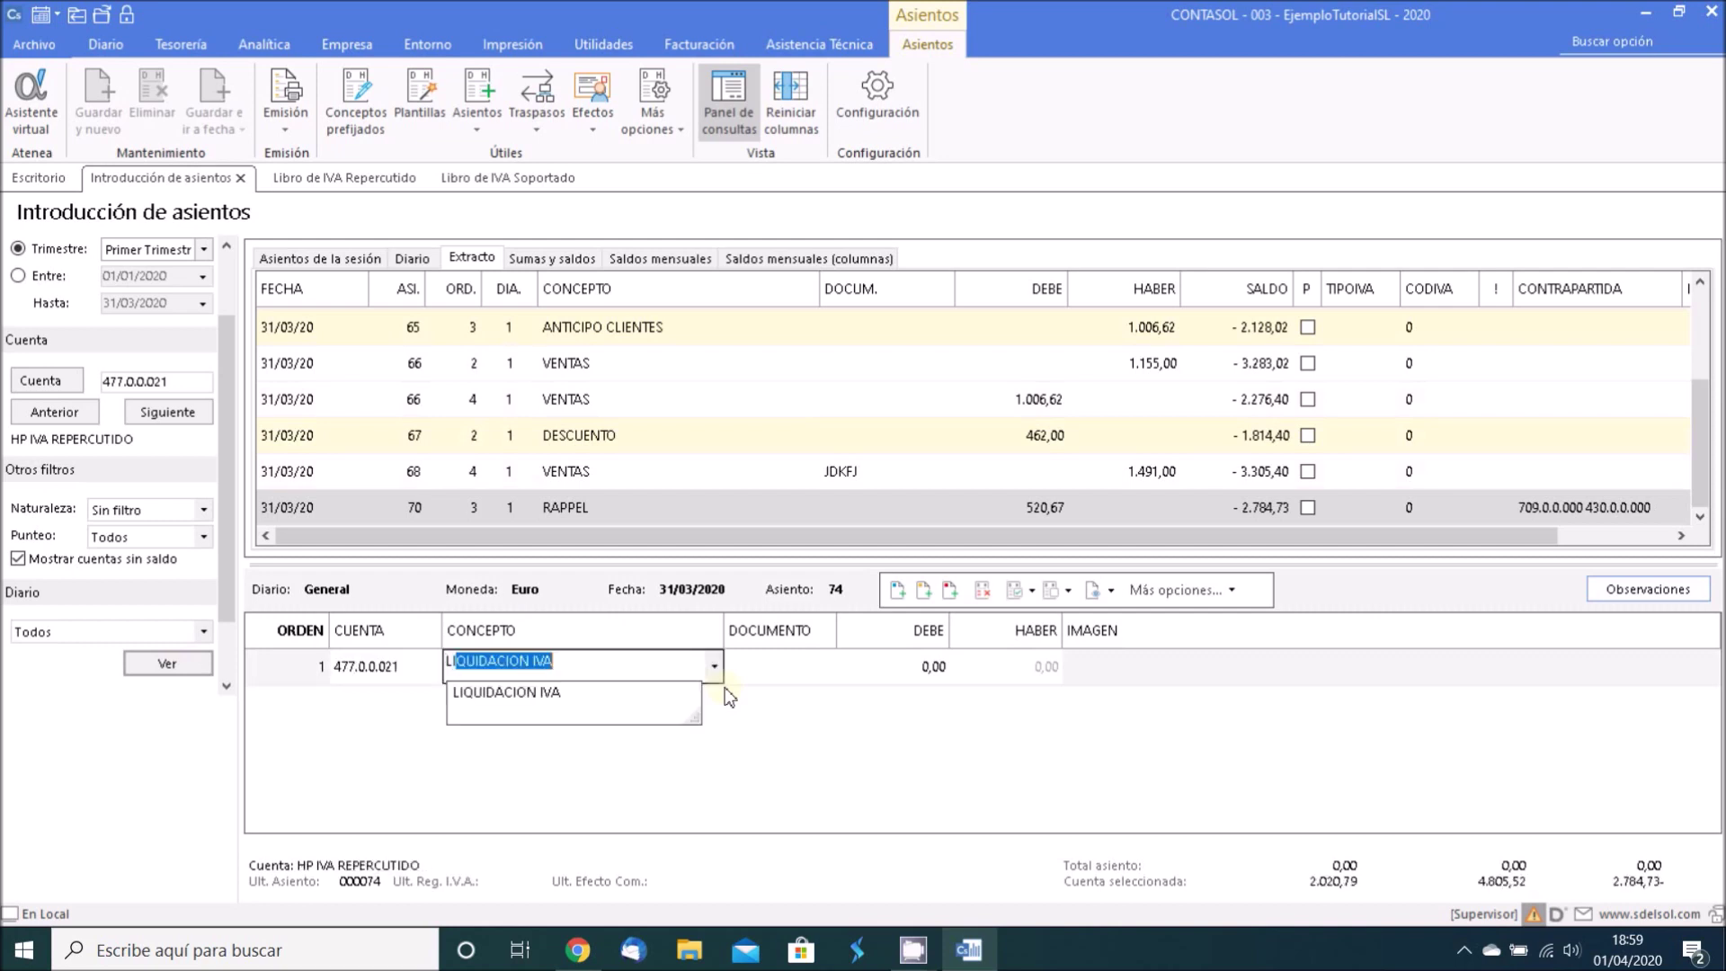
pyautogui.press('Return')
pyautogui.write('1')
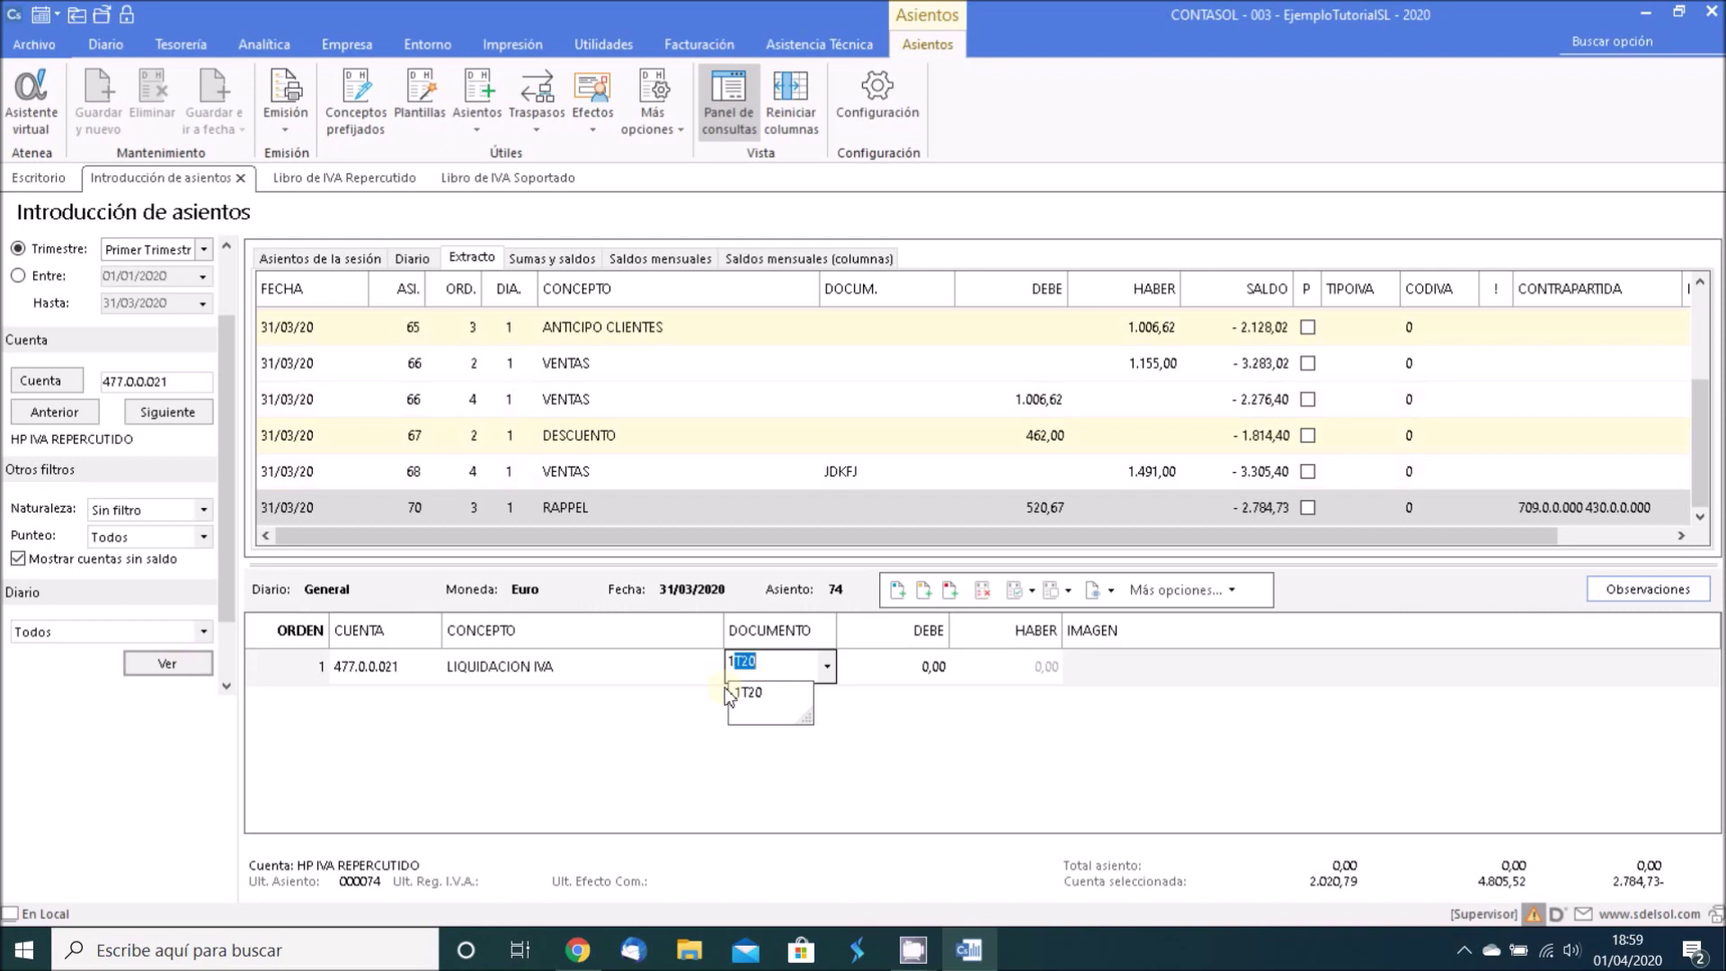
pyautogui.write('T20')
pyautogui.press('Return')
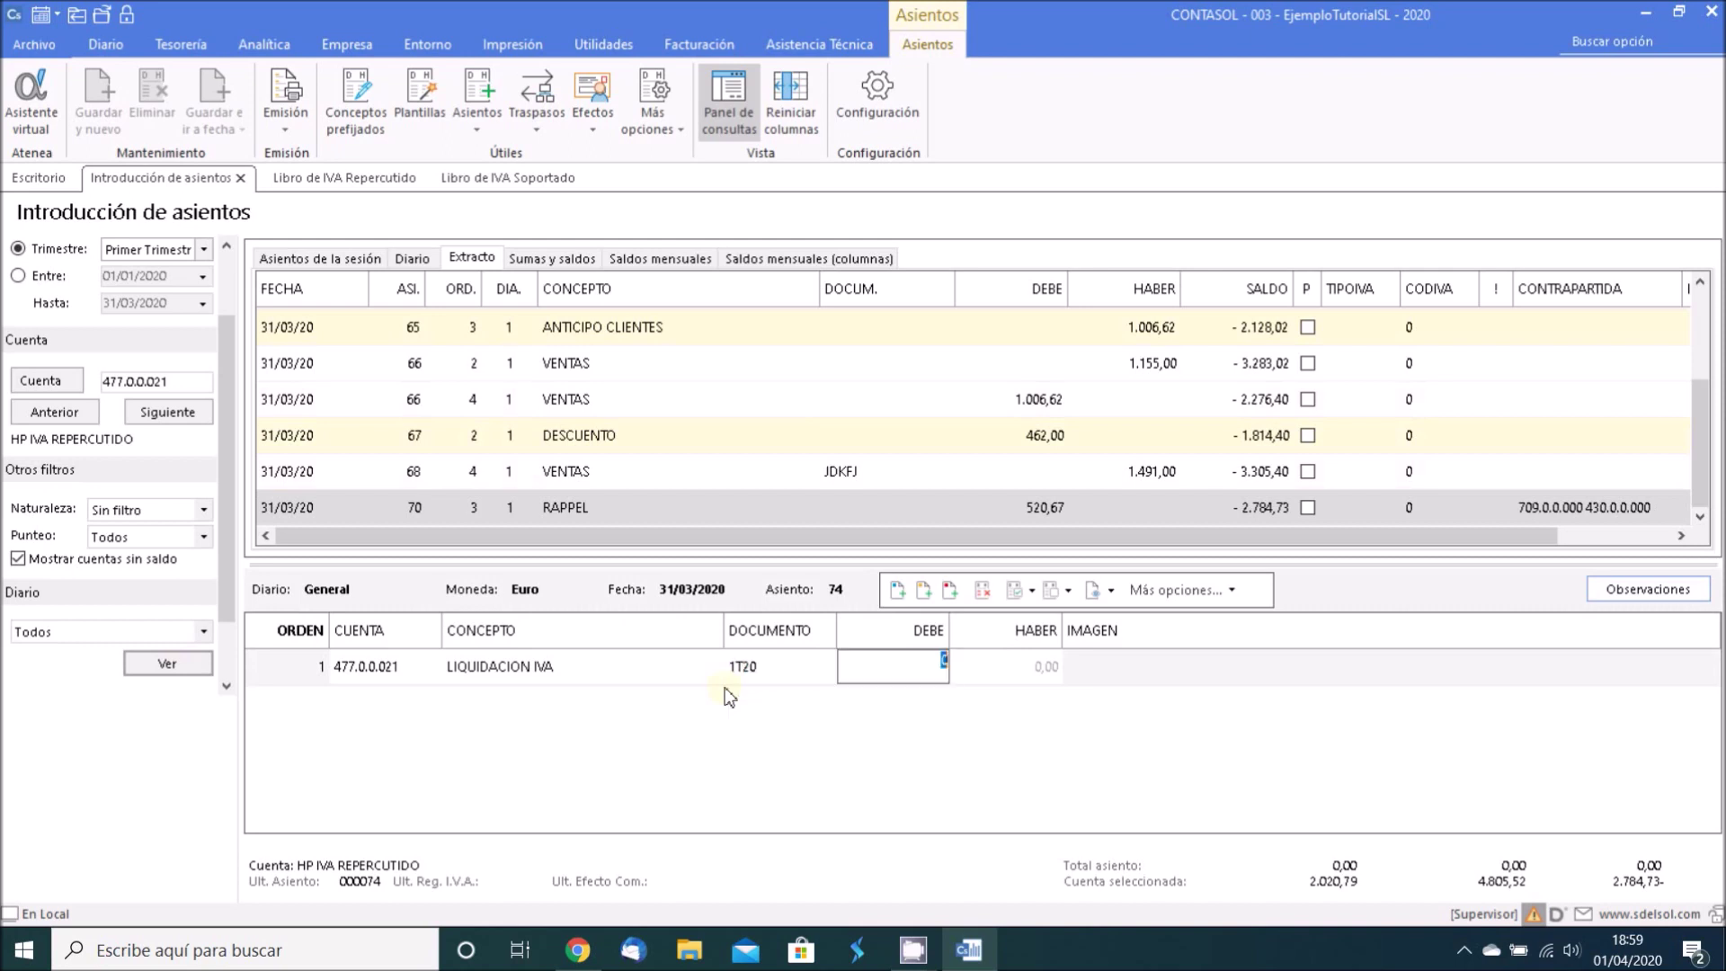
pyautogui.write('2784,73')
pyautogui.press('Return')
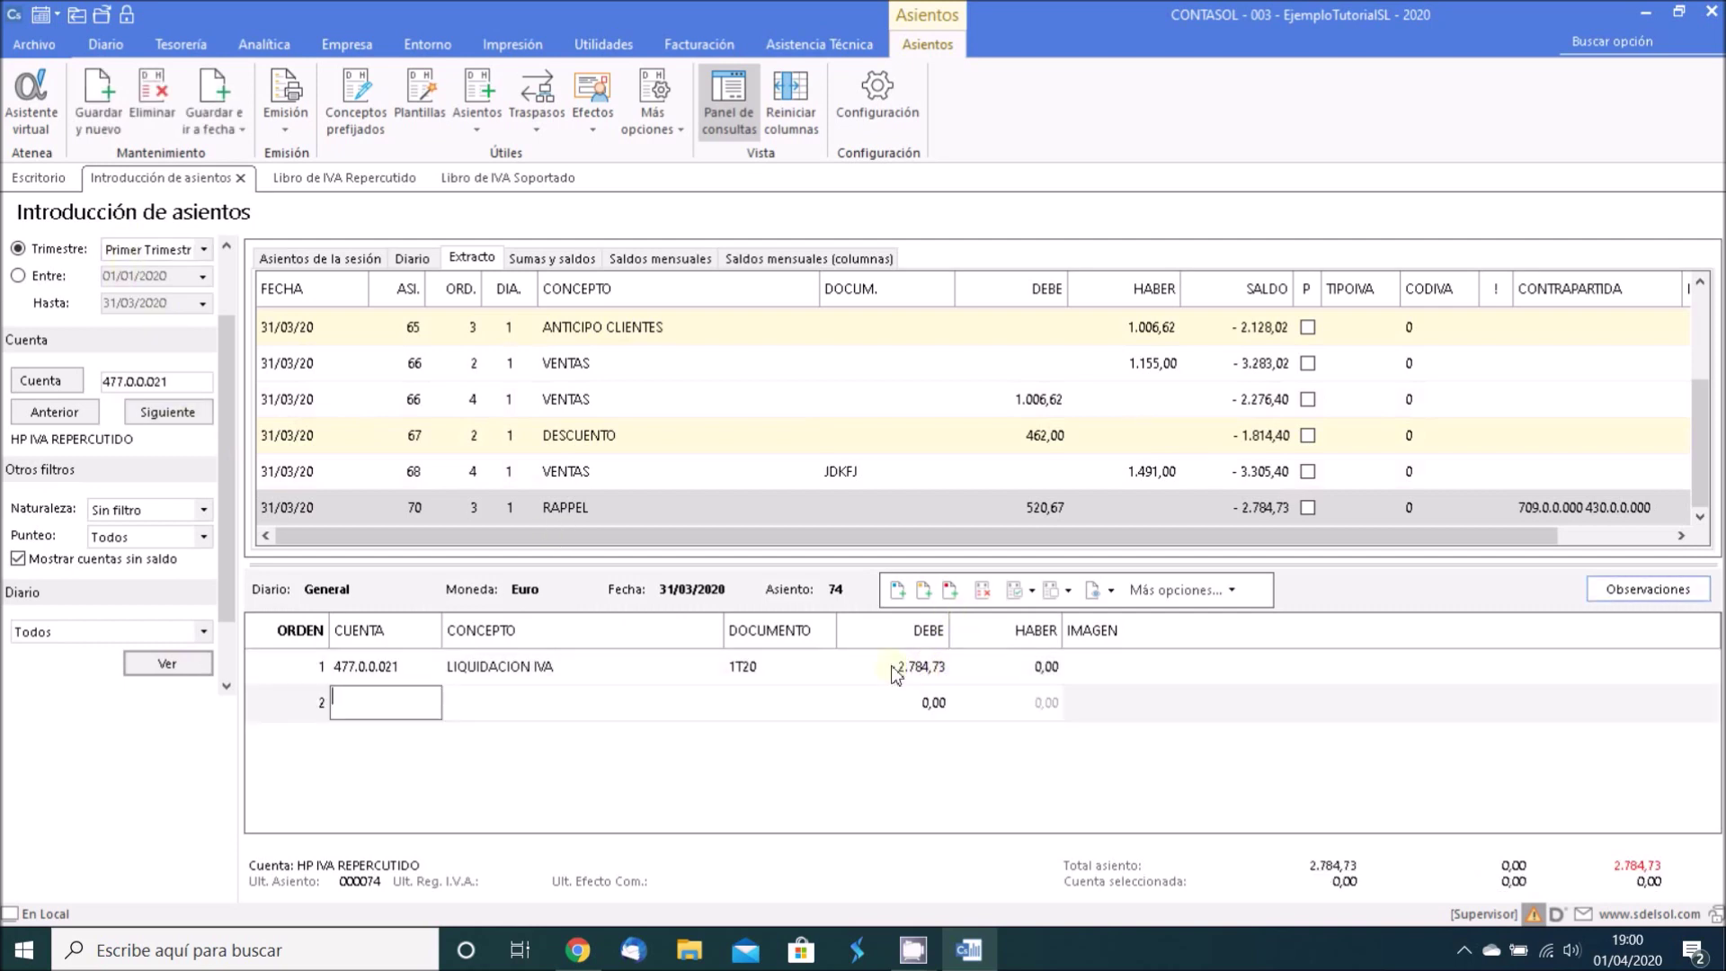
# Step: Switch the account extract back to 472.0.0.021 to consult its first-quarter balance
pyautogui.moveTo(184, 382); pyautogui.dragTo(58, 376)
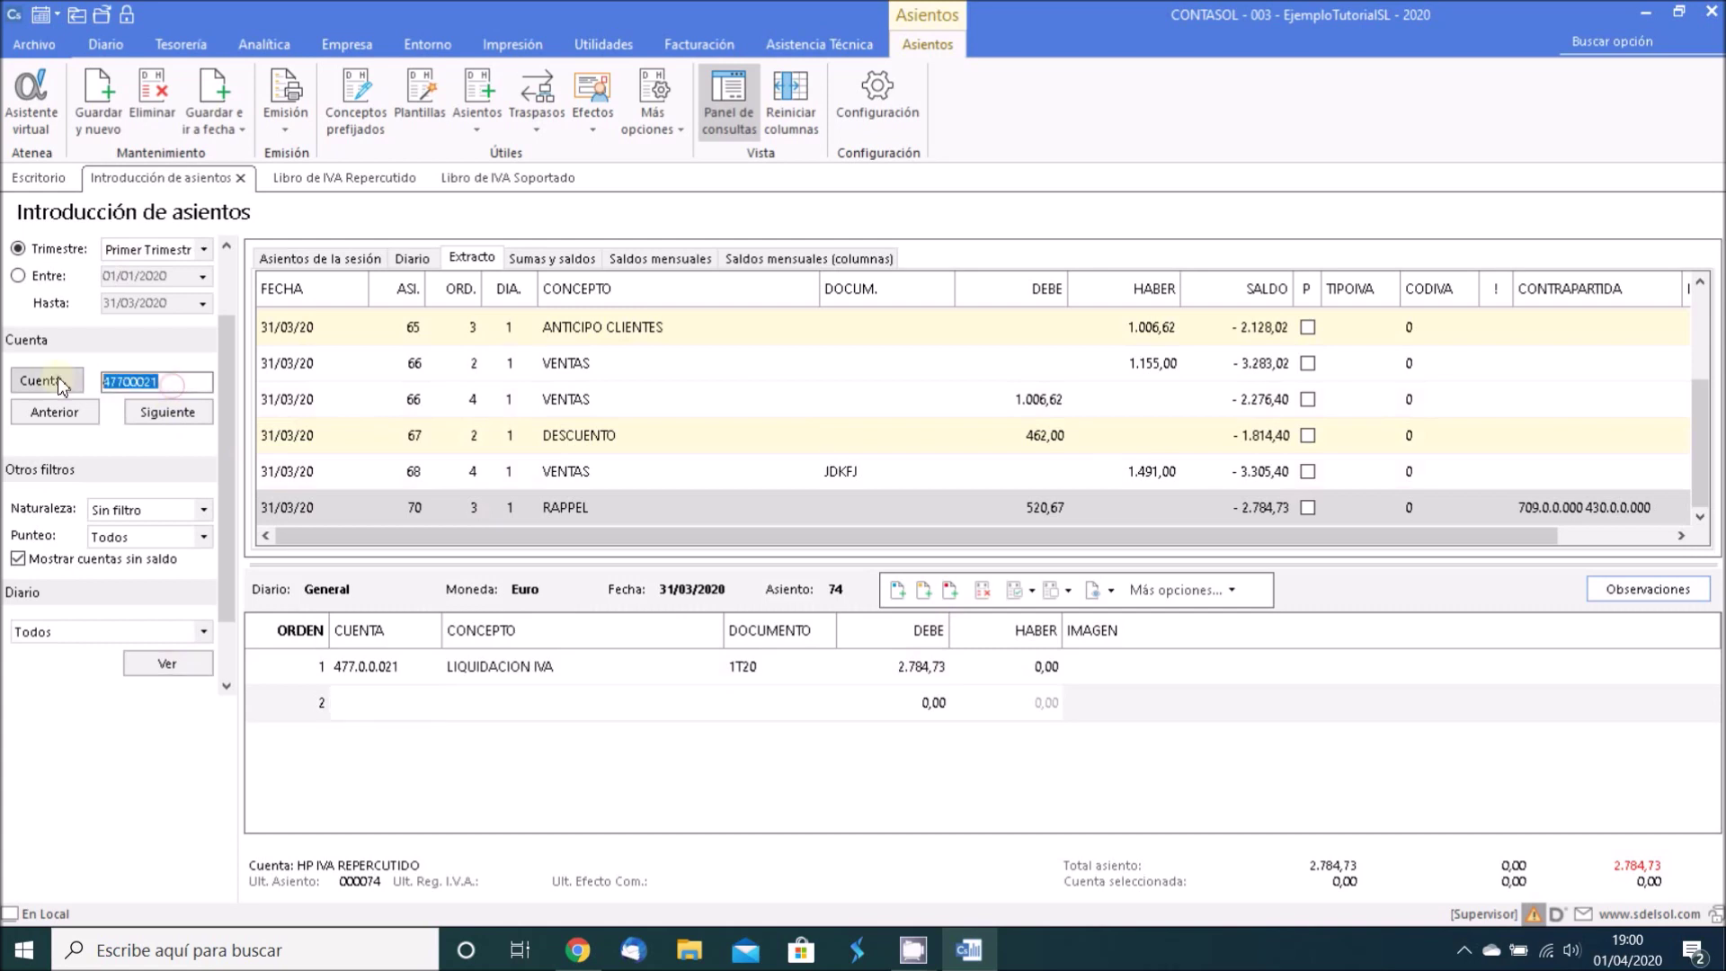
pyautogui.write('472.21')
pyautogui.press('Return')
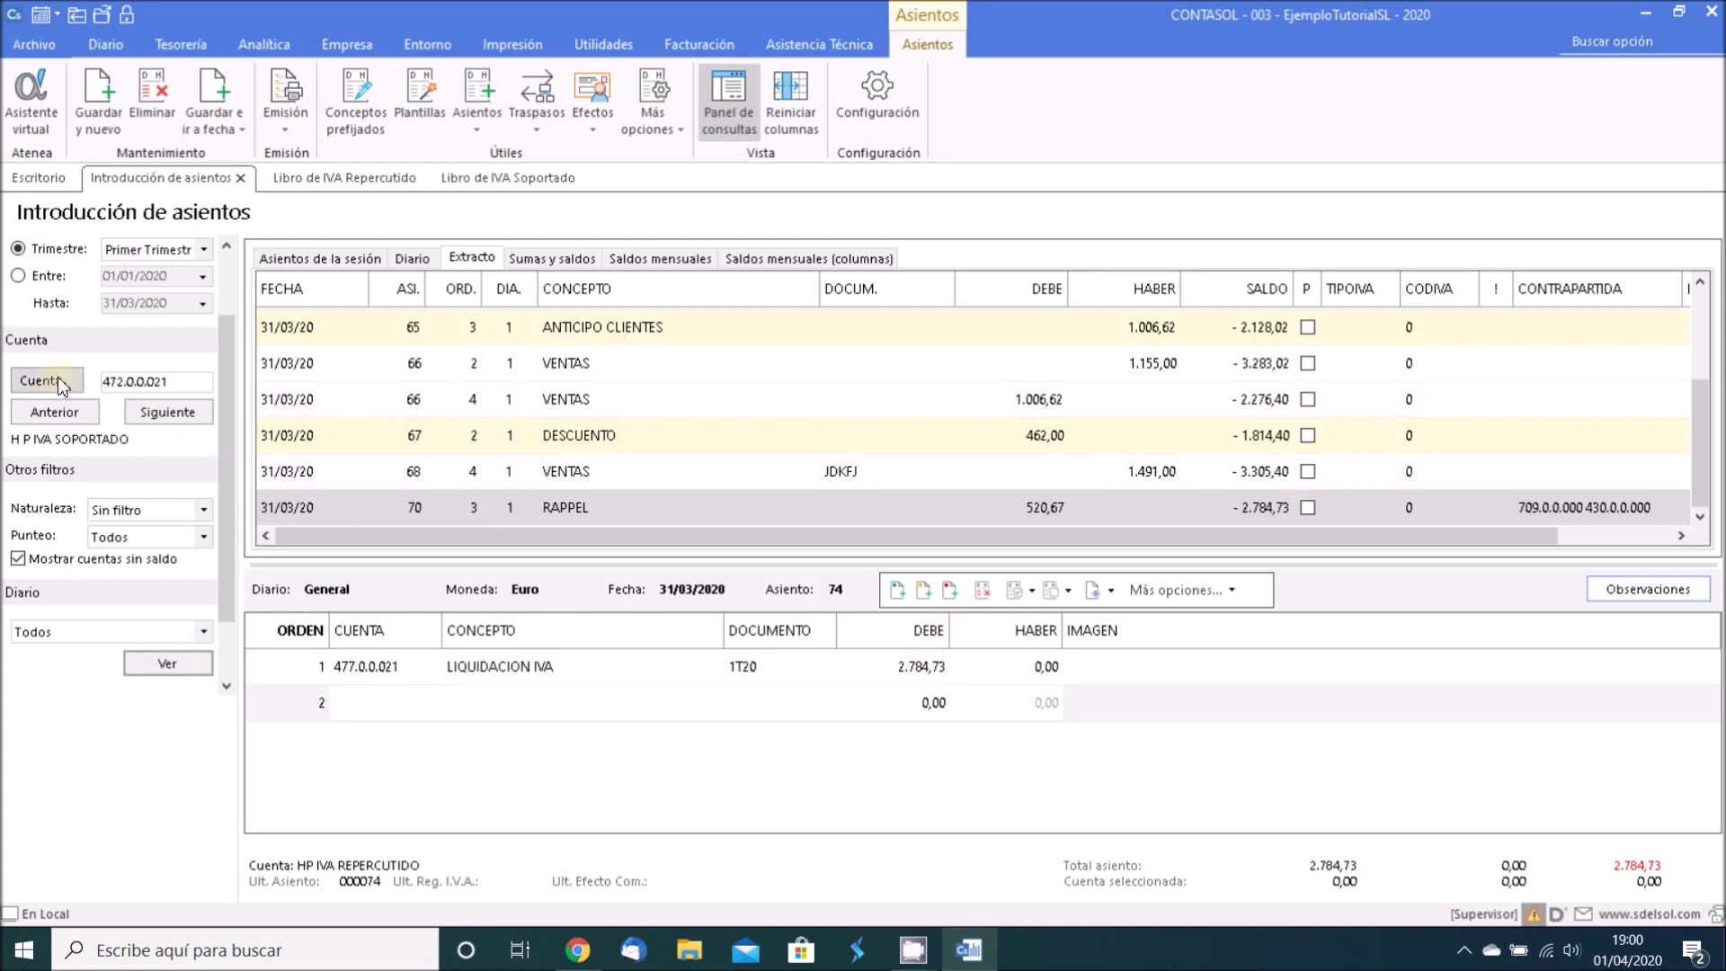
pyautogui.click(153, 665)
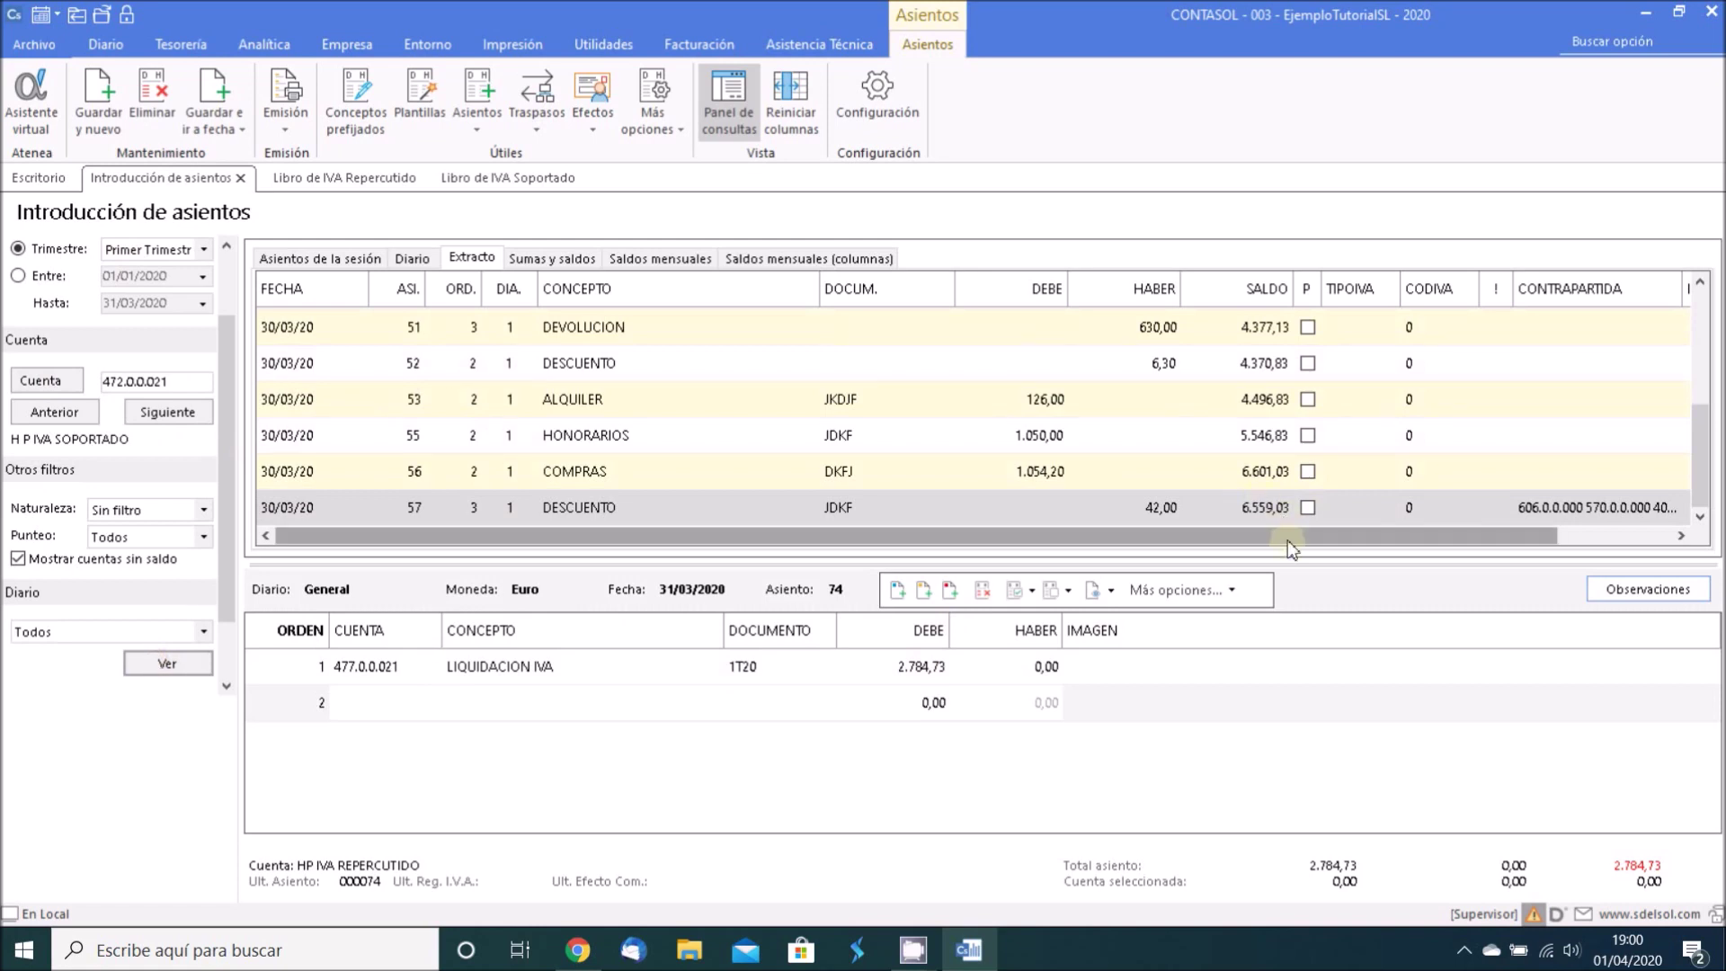
# Step: Enter the second line with account 472.0.0.021, concept LIQUIDACION IVA, document 1T20 and a credit of 6.559,03
pyautogui.click(379, 701)
pyautogui.write('472.0.0.021')
pyautogui.press('Return')
pyautogui.press('Return')
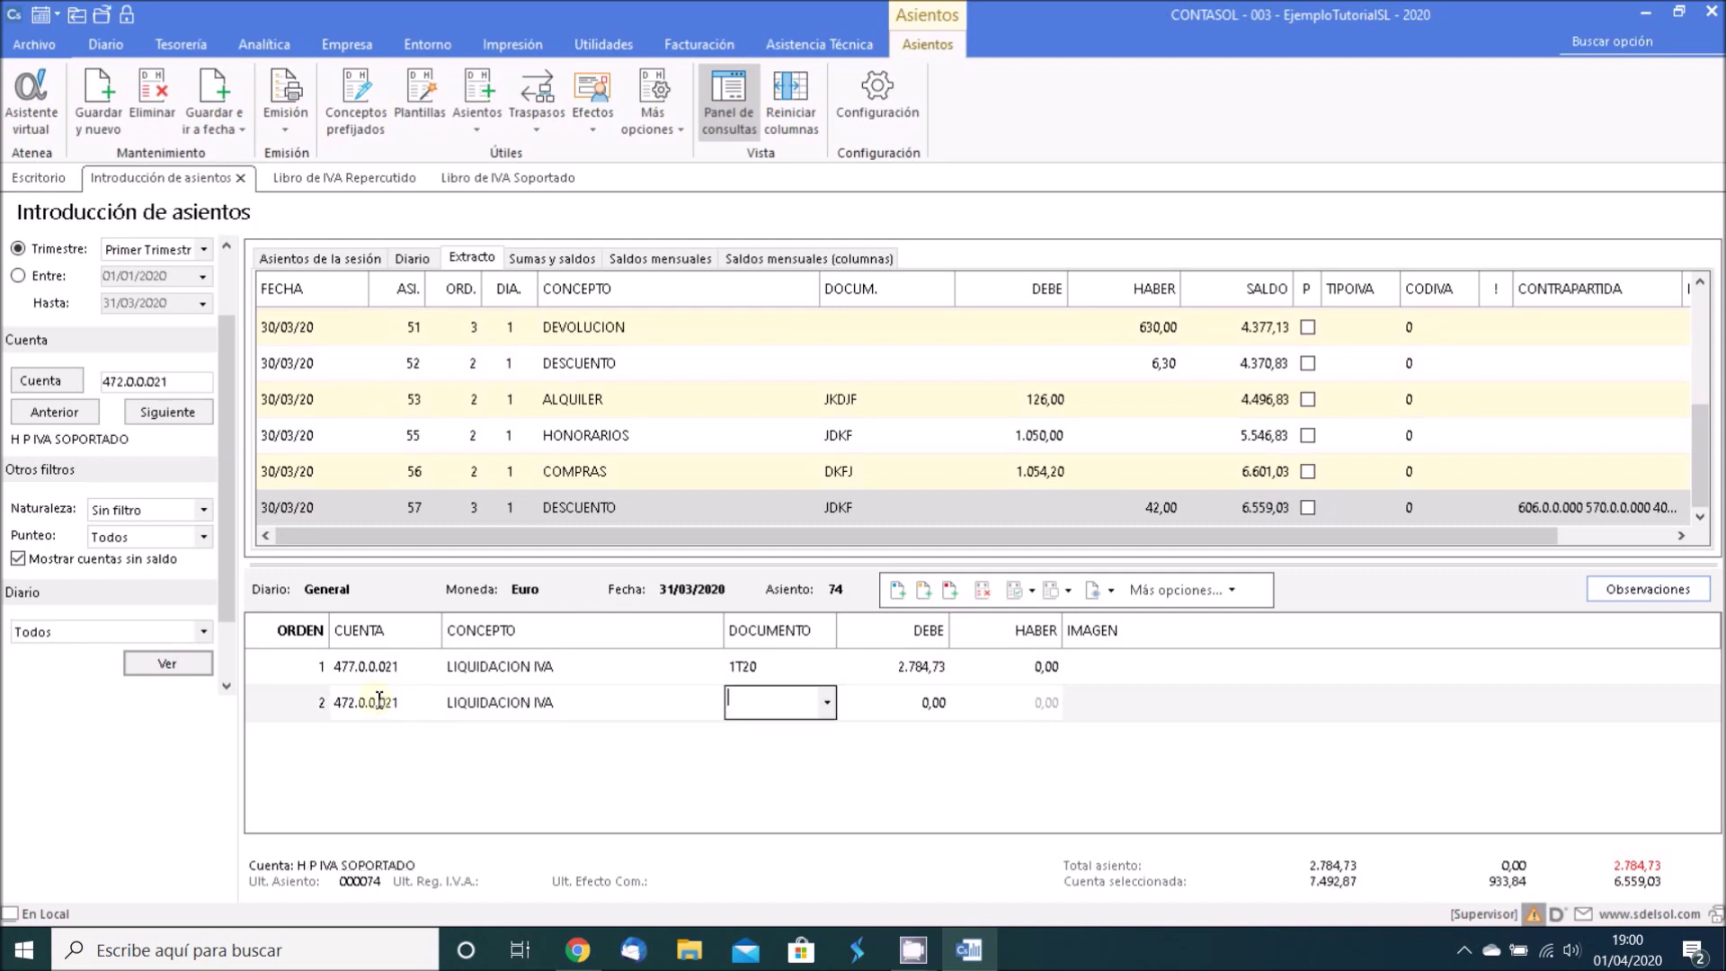
pyautogui.press('Return')
pyautogui.press('Return')
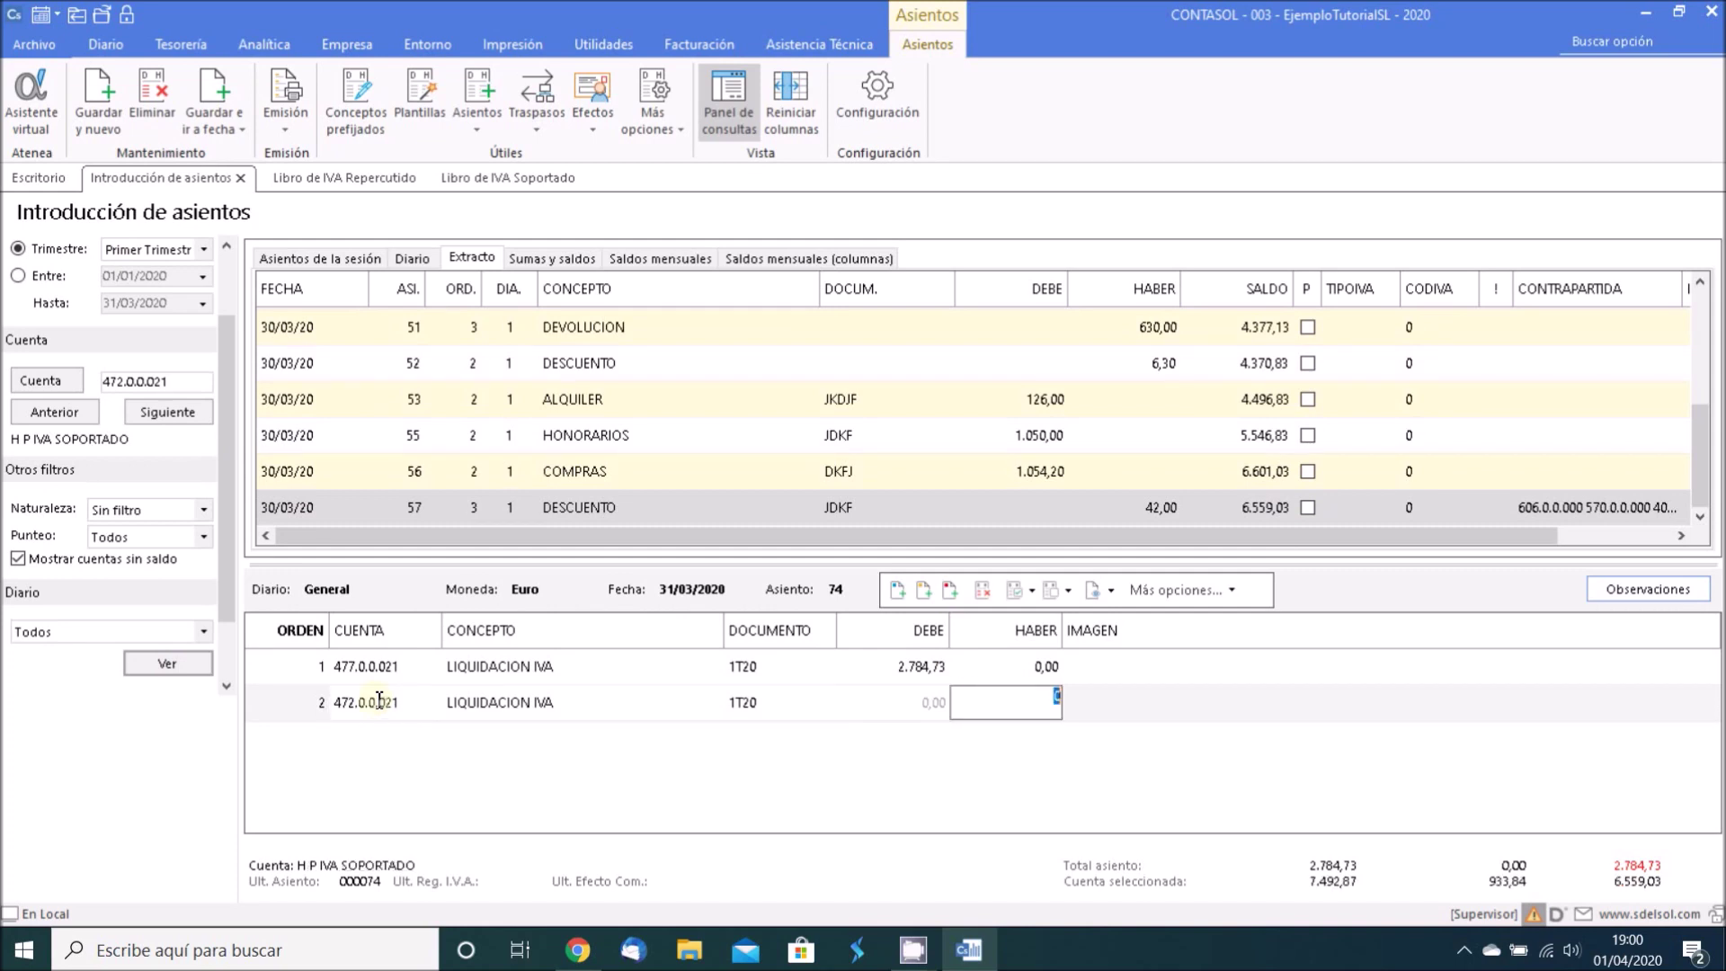
pyautogui.write('6.559,03')
pyautogui.press('Return')
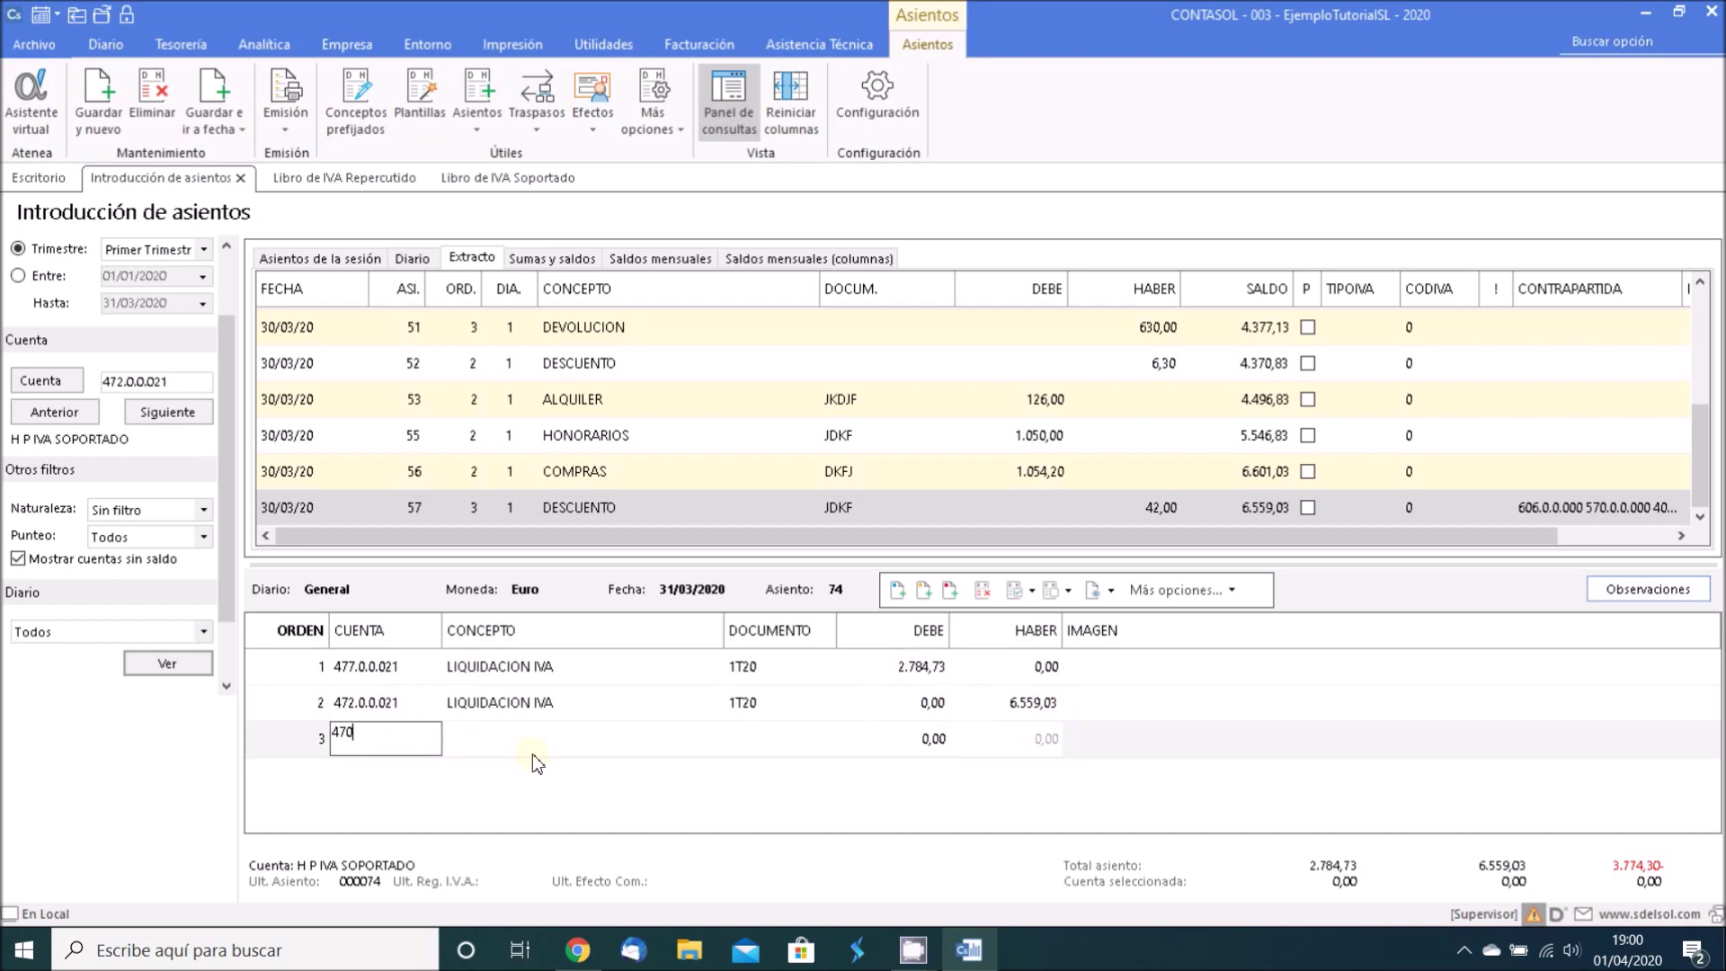
# Step: Complete the third line on account 470.0.0.000 with the balancing debit of 3.774,30 and save the entry
pyautogui.press('Return')
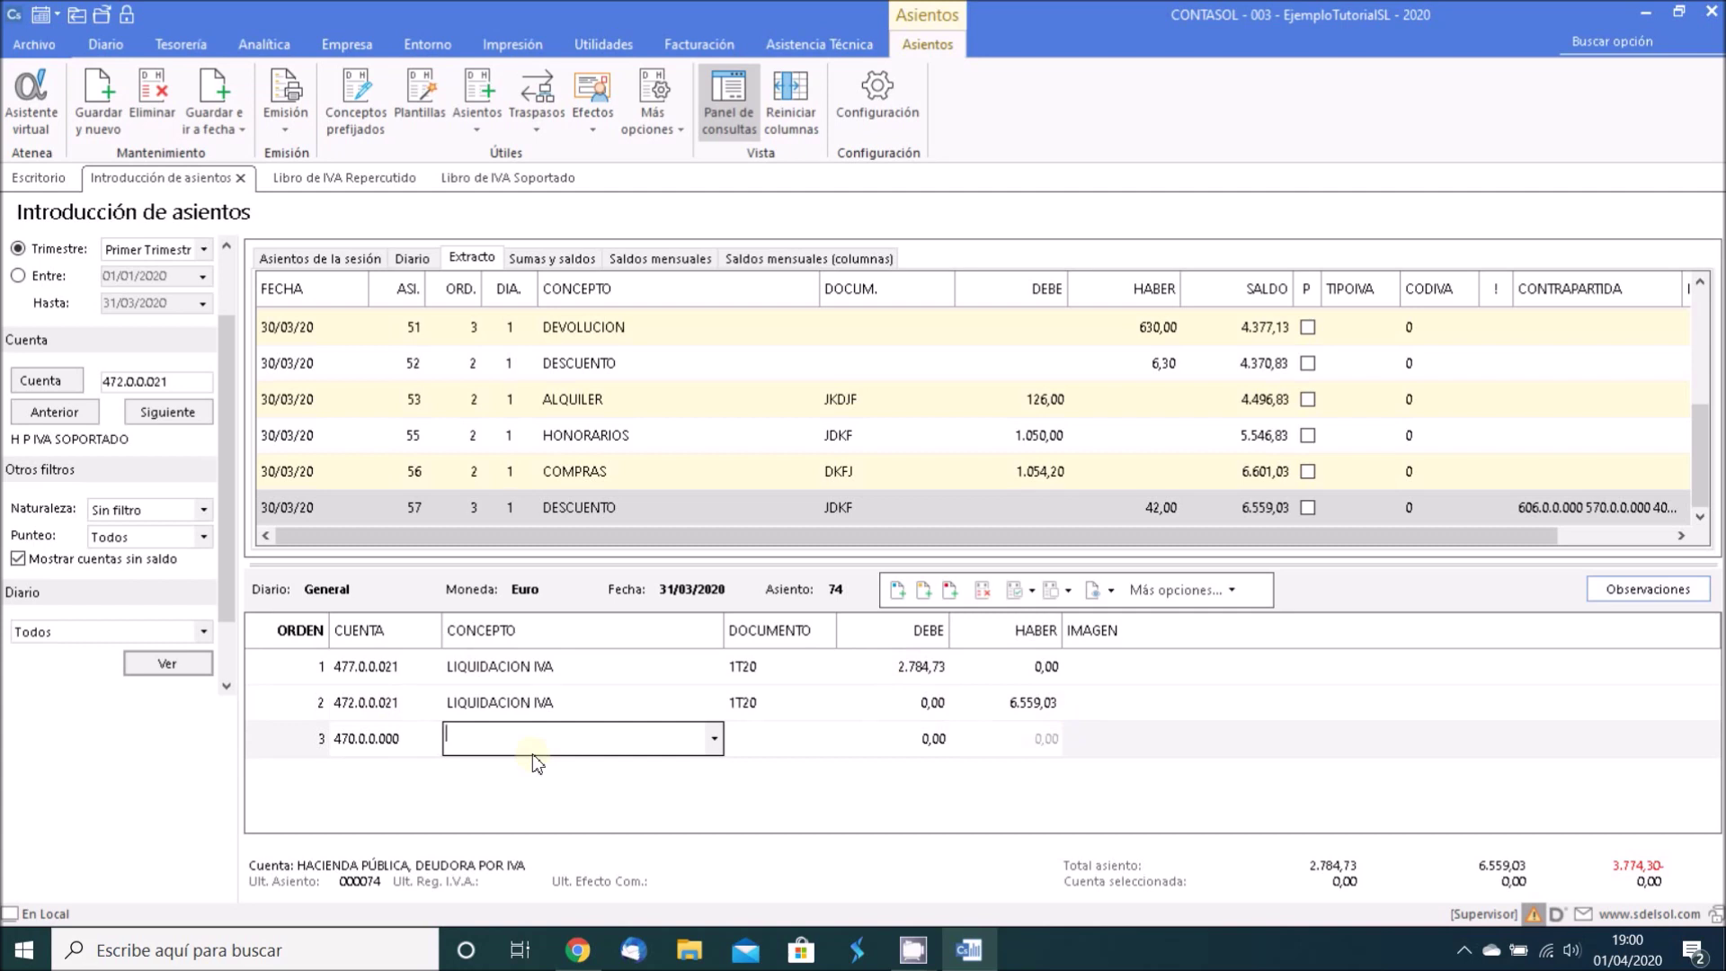
pyautogui.press('alt')
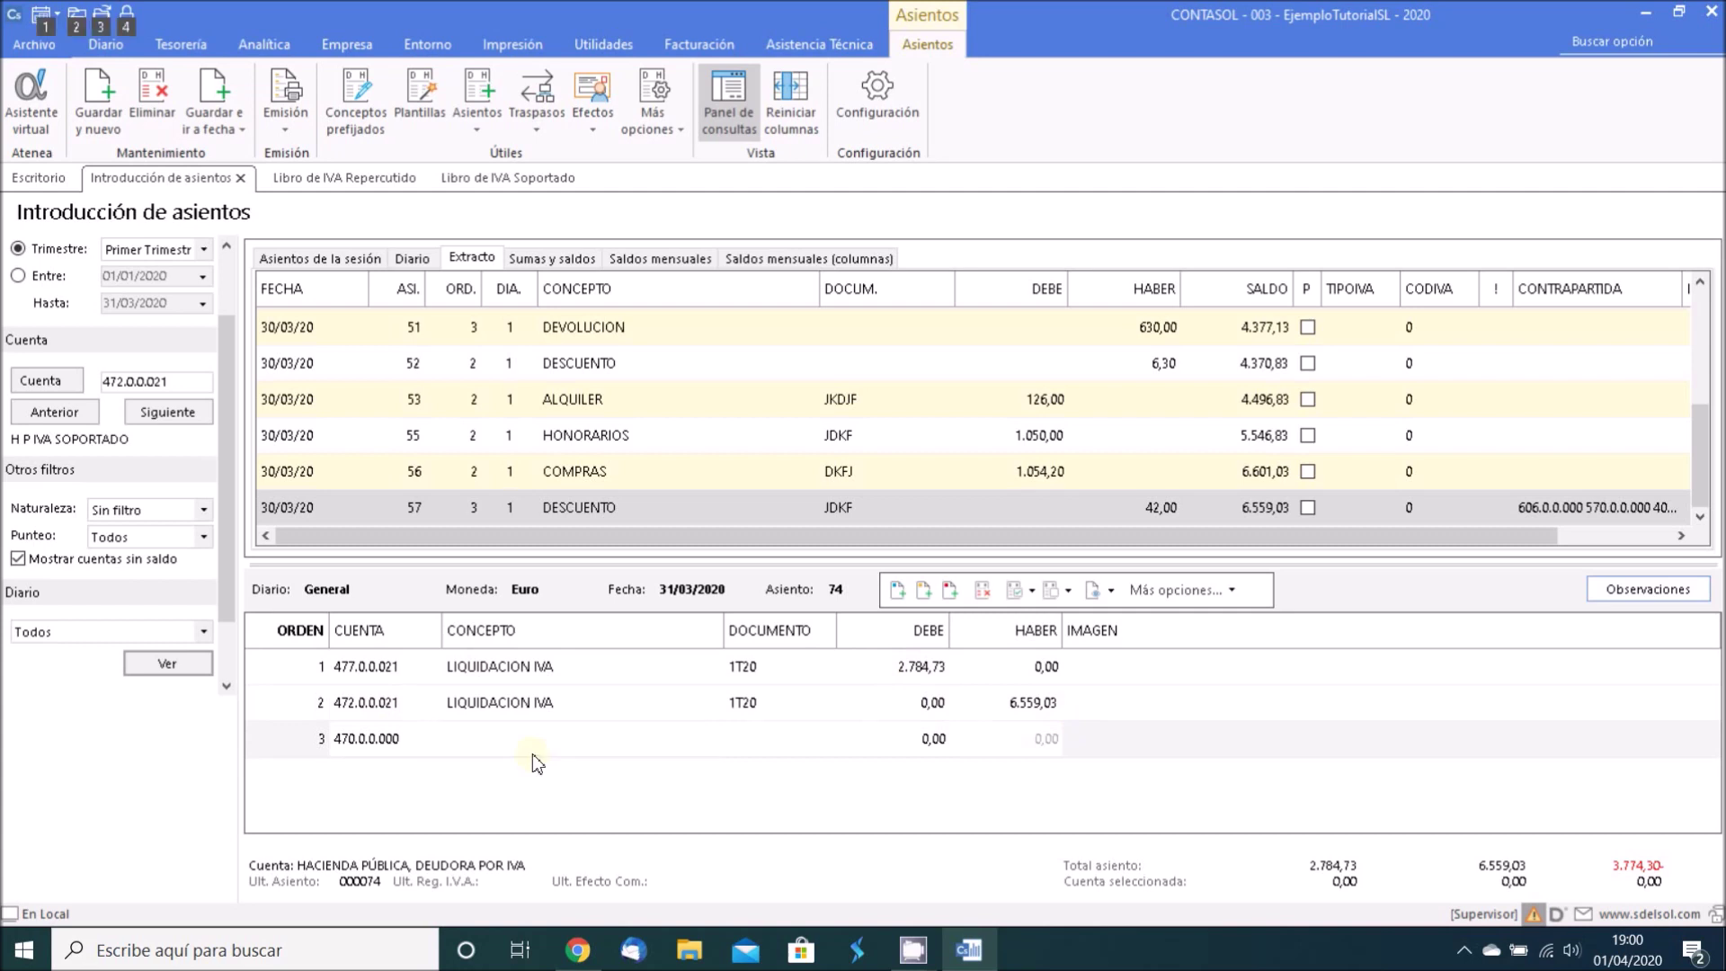
pyautogui.click(533, 754)
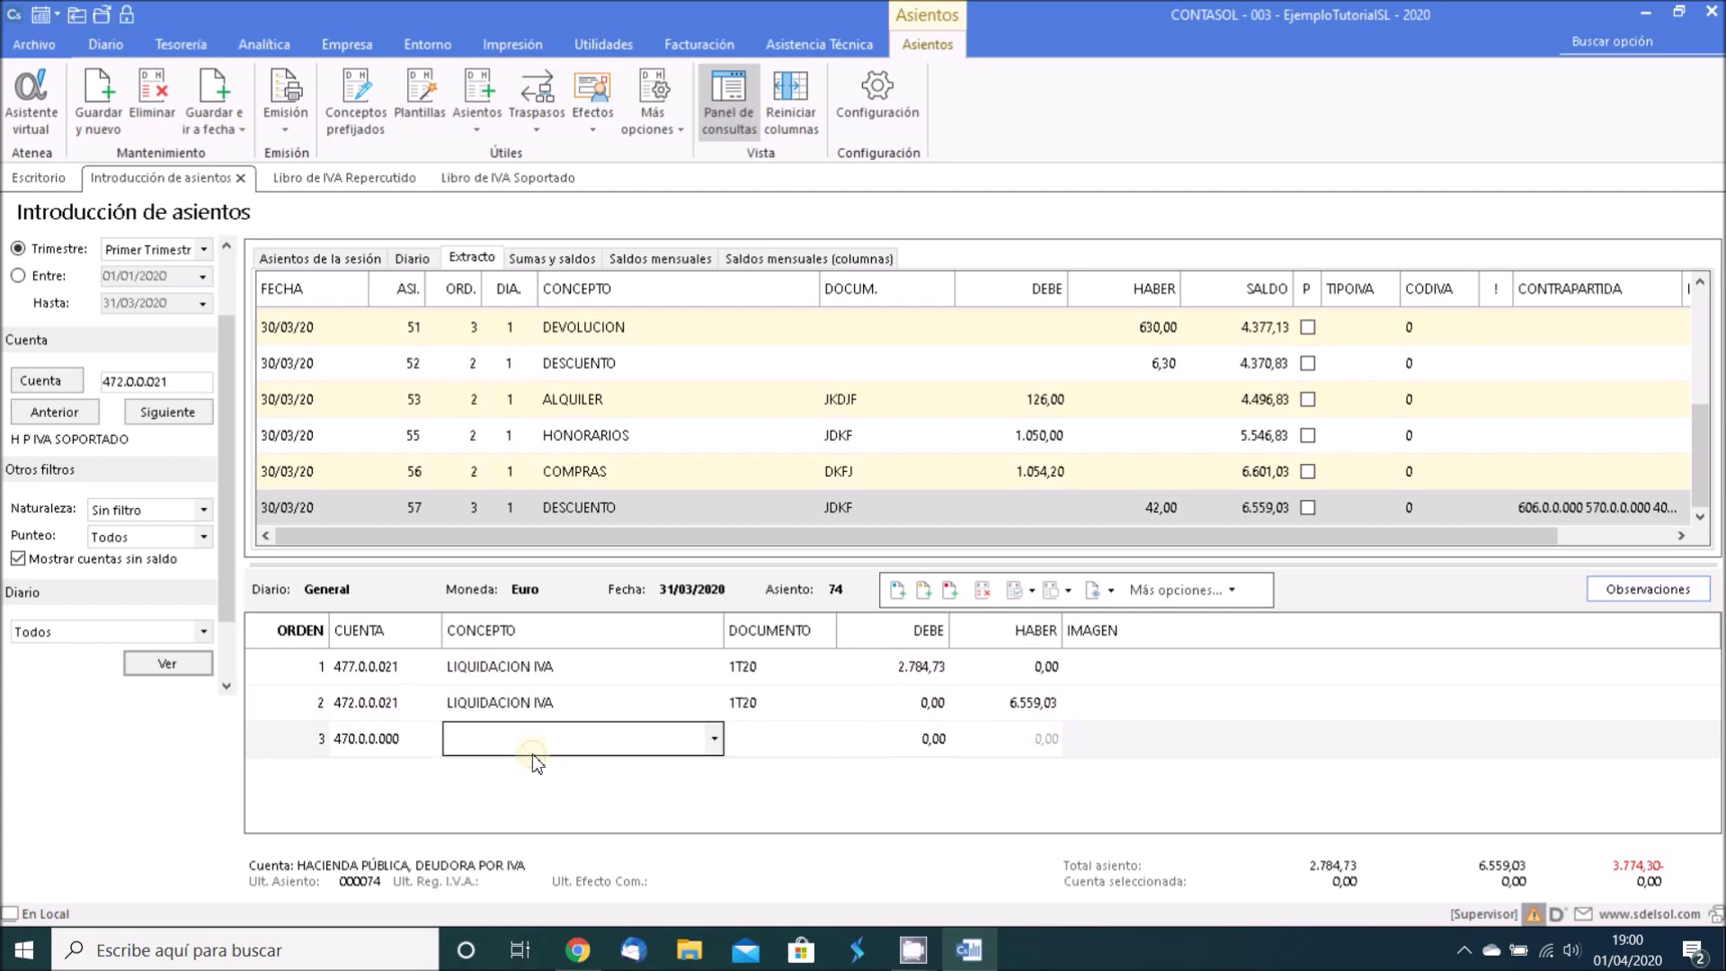
pyautogui.press('Return')
pyautogui.press('Return')
pyautogui.press('Return')
pyautogui.press('Return')
pyautogui.press('F5')
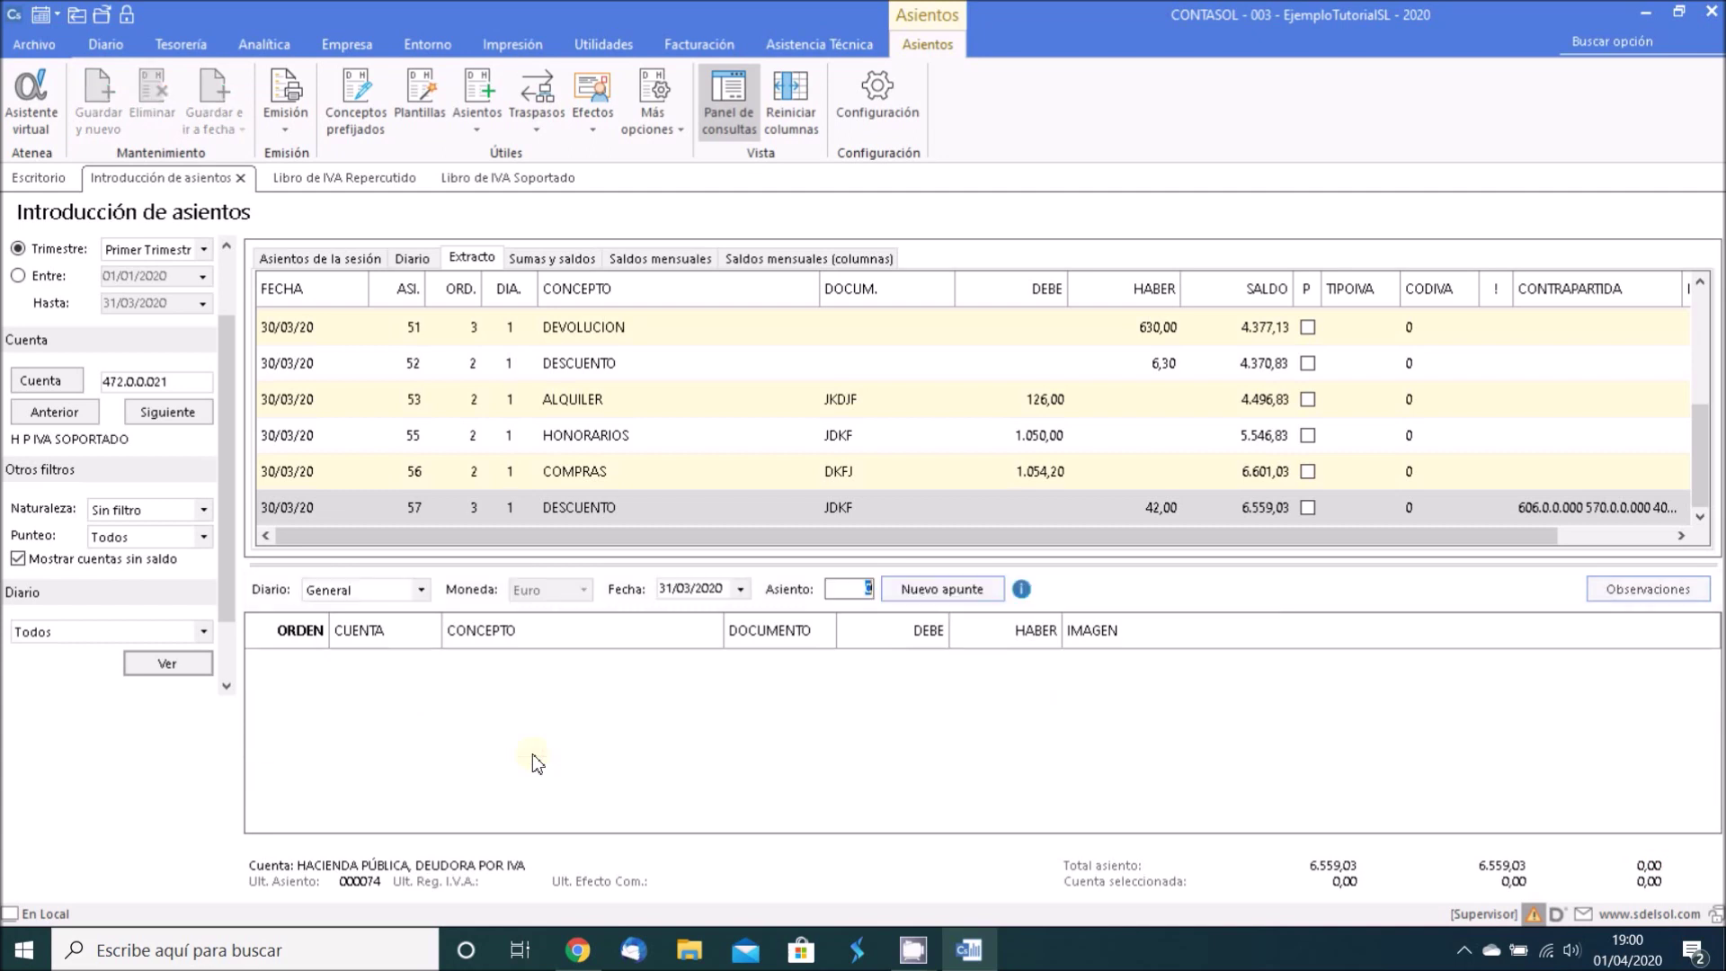
# Step: Display the first-quarter extract of account 470.0.0.000 to check the settlement posting
pyautogui.click(179, 382)
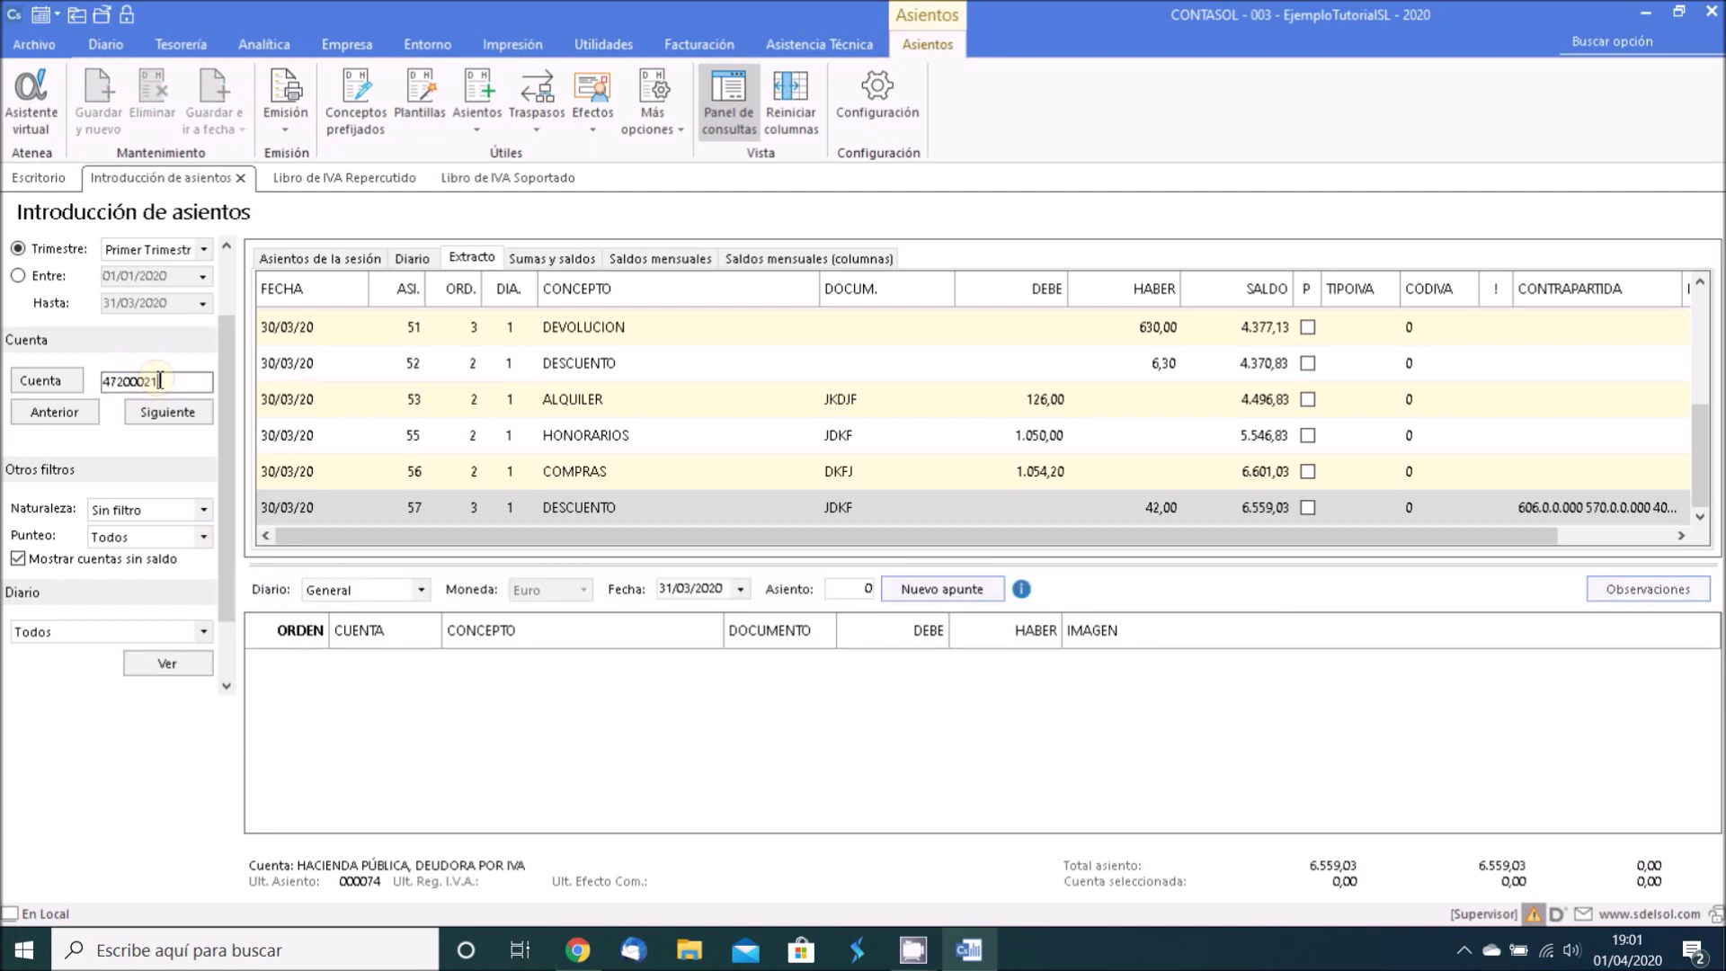
pyautogui.write('470.')
pyautogui.press('Return')
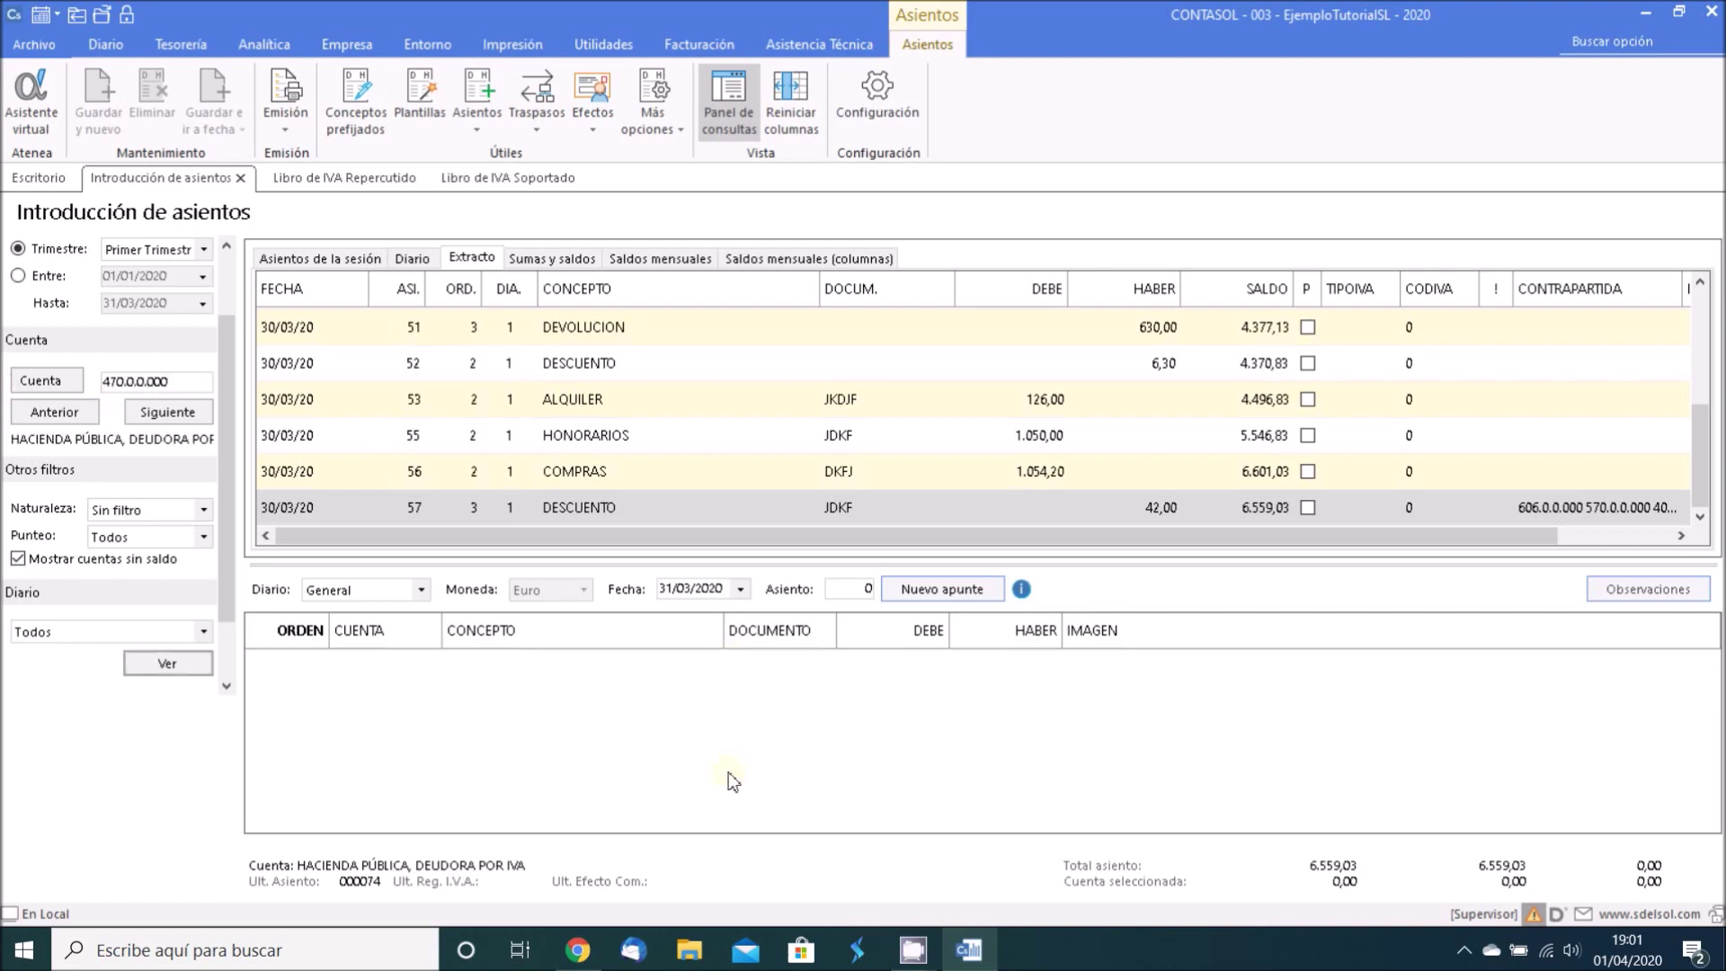
pyautogui.click(193, 663)
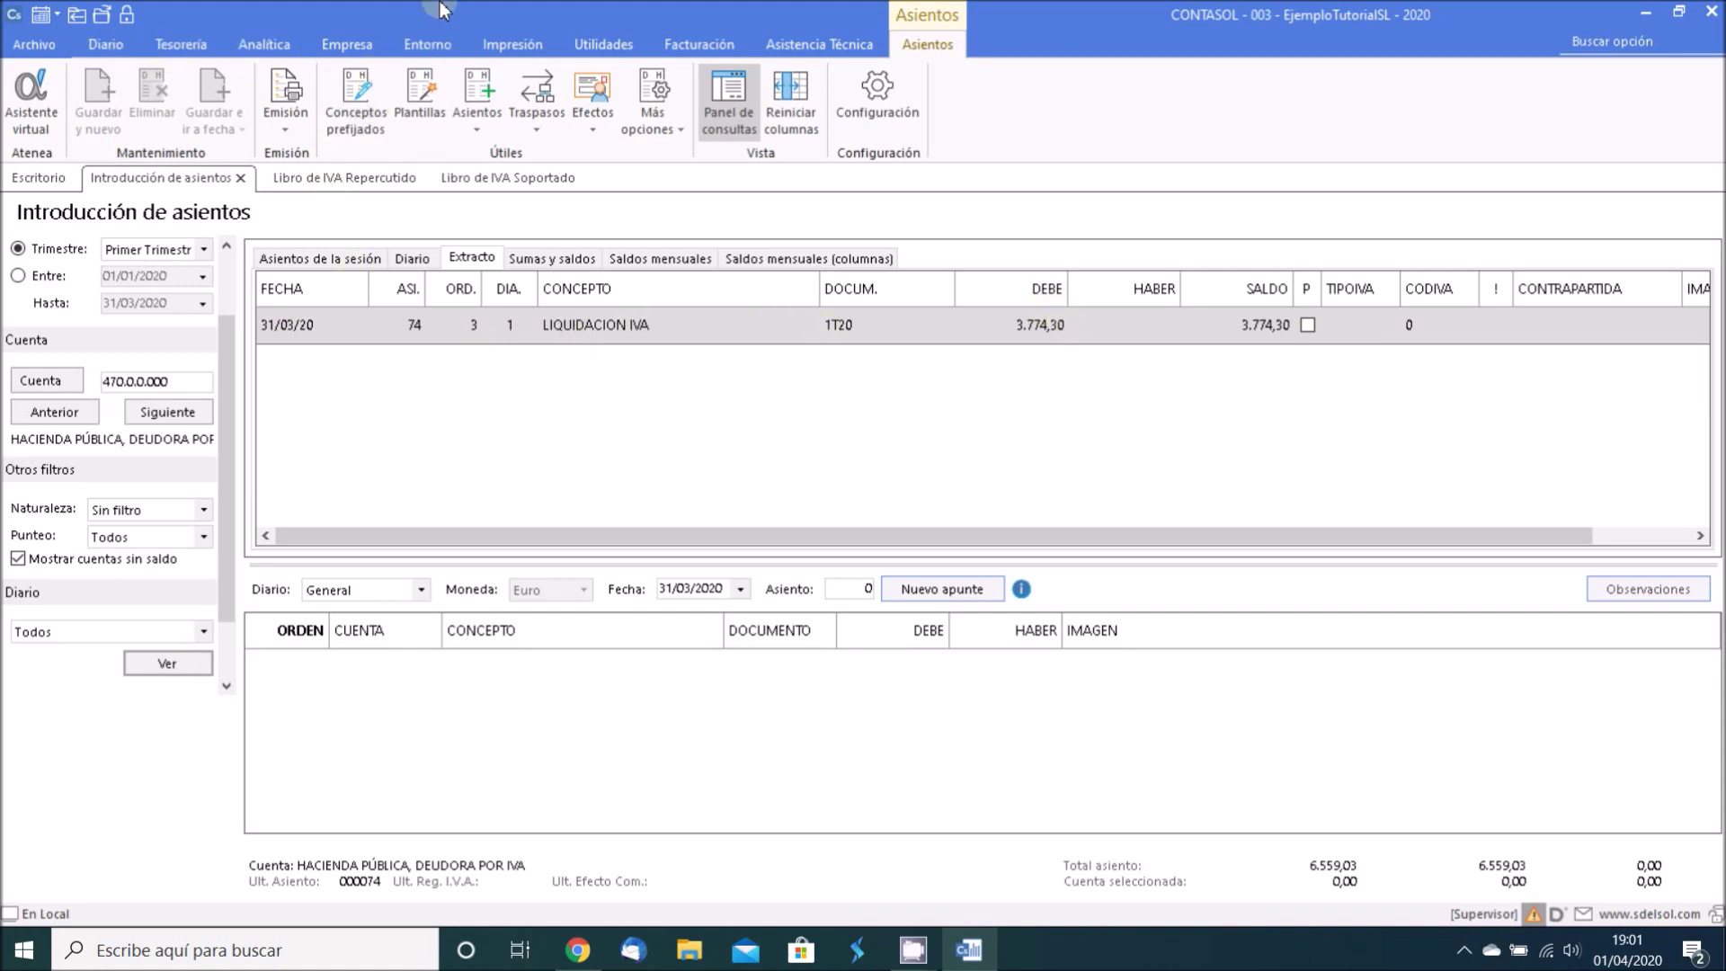
# Step: Open the Modelo 303 VAT declaration and start its data import with Primer trimestre as the settlement period
pyautogui.click(505, 50)
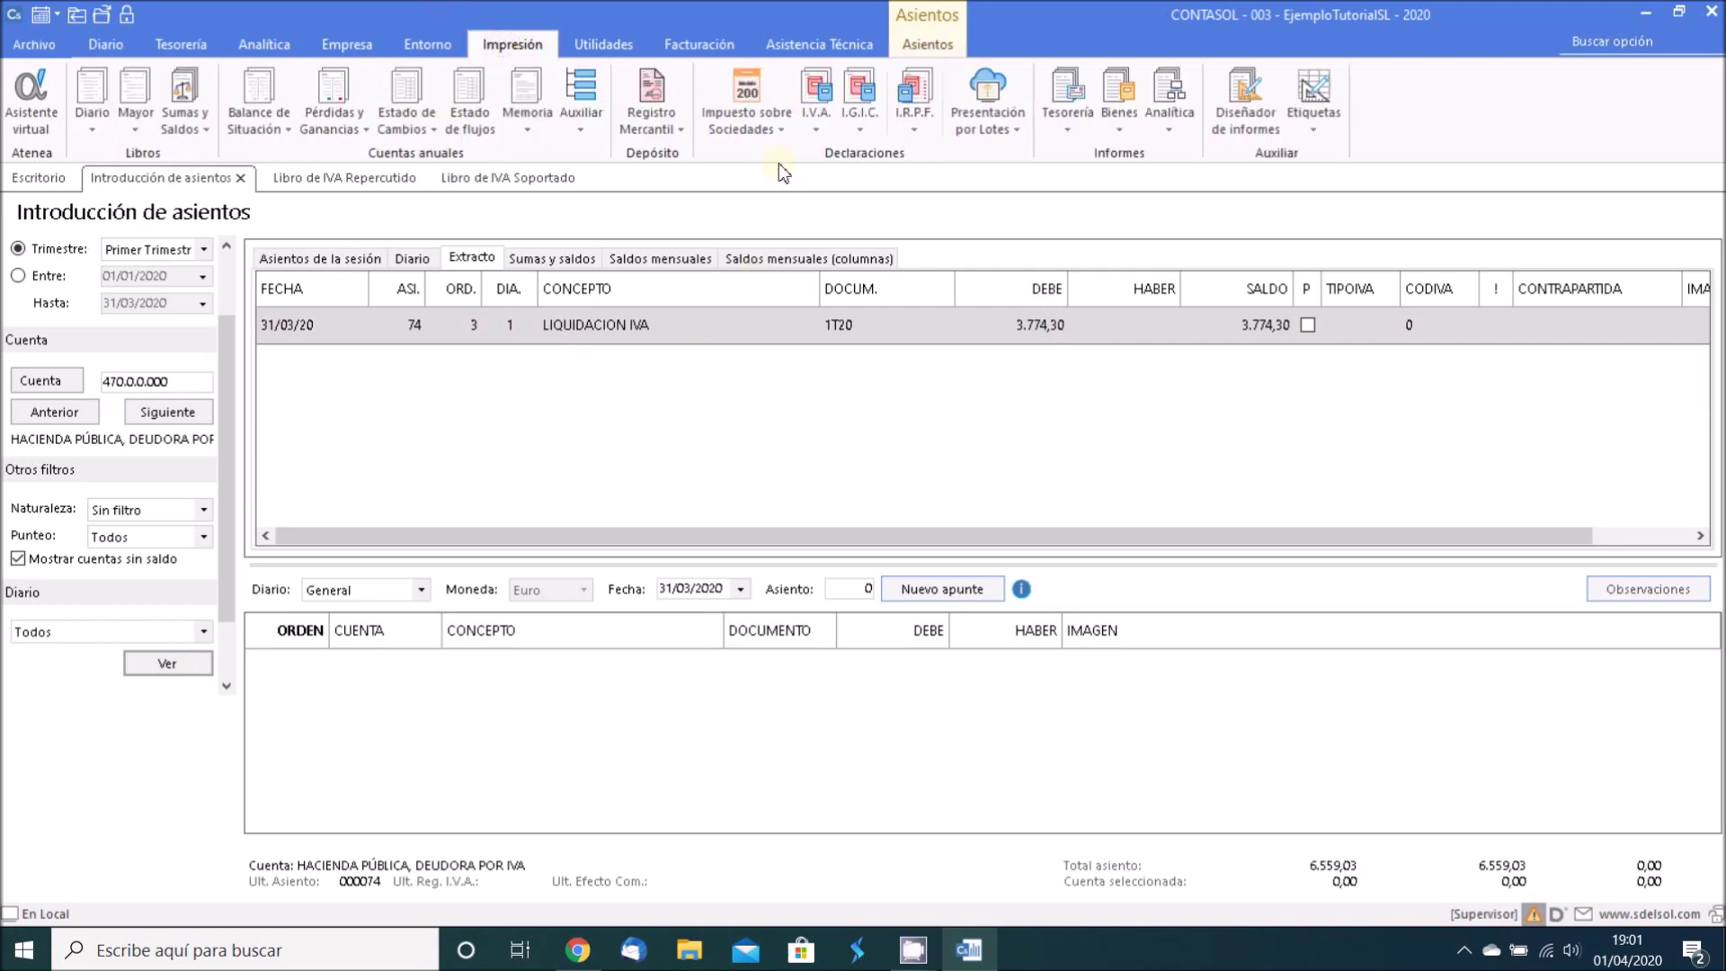
pyautogui.click(814, 126)
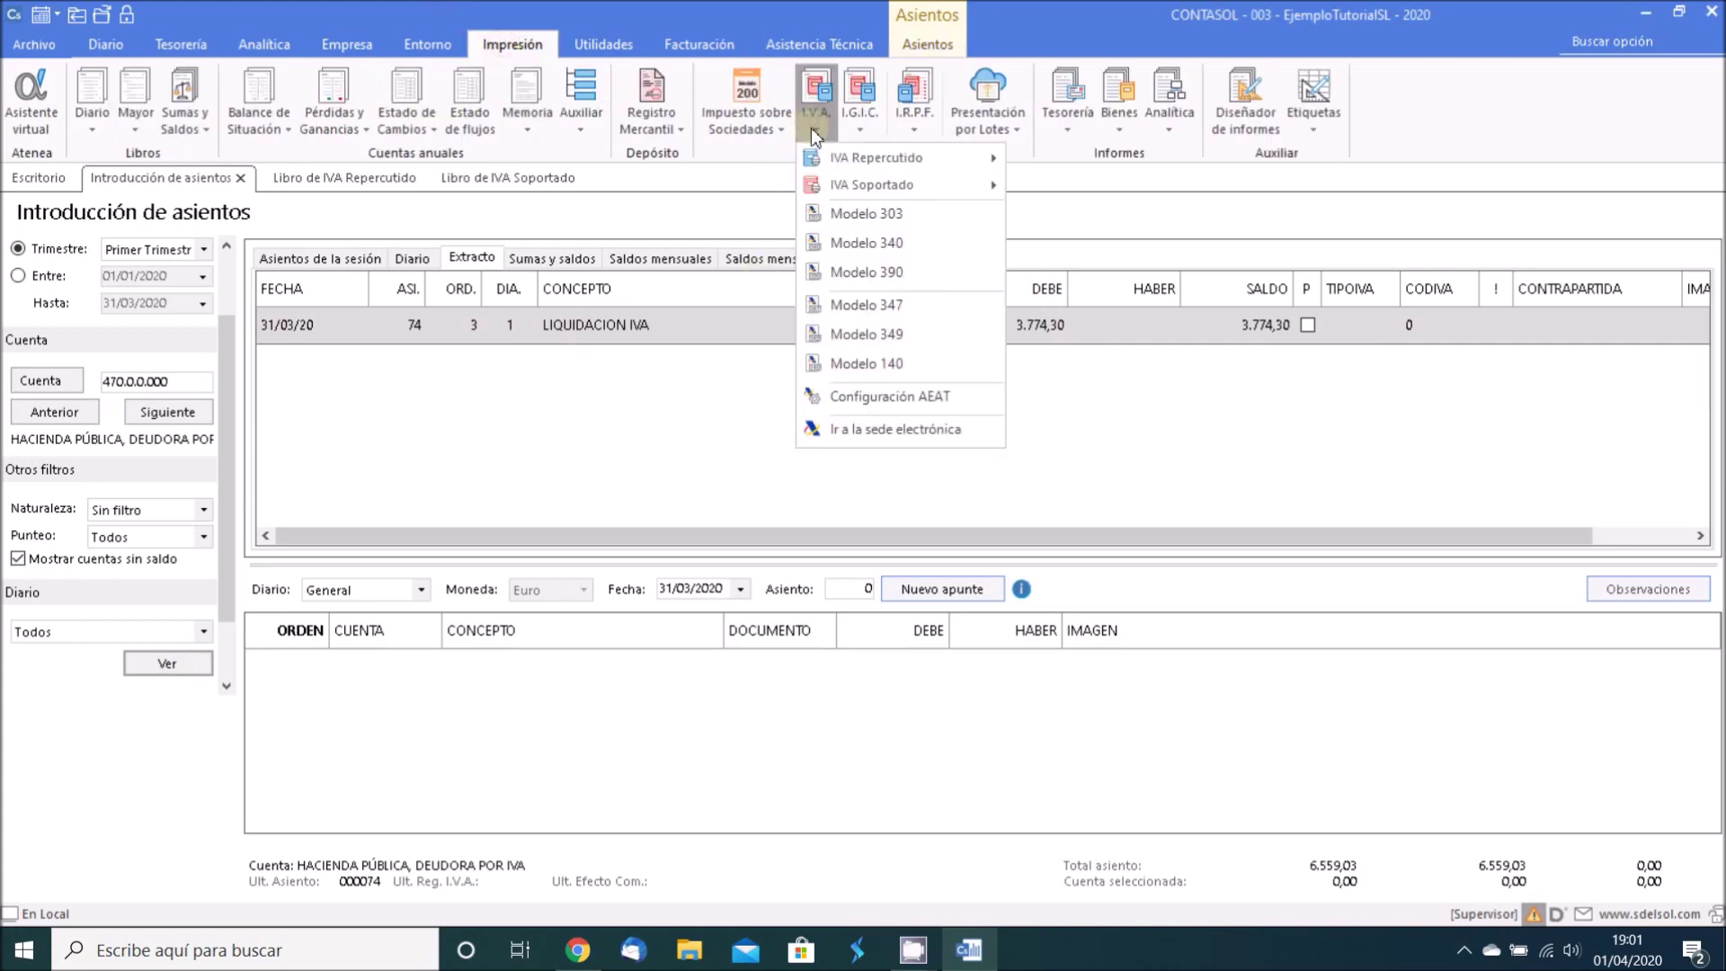
pyautogui.click(838, 214)
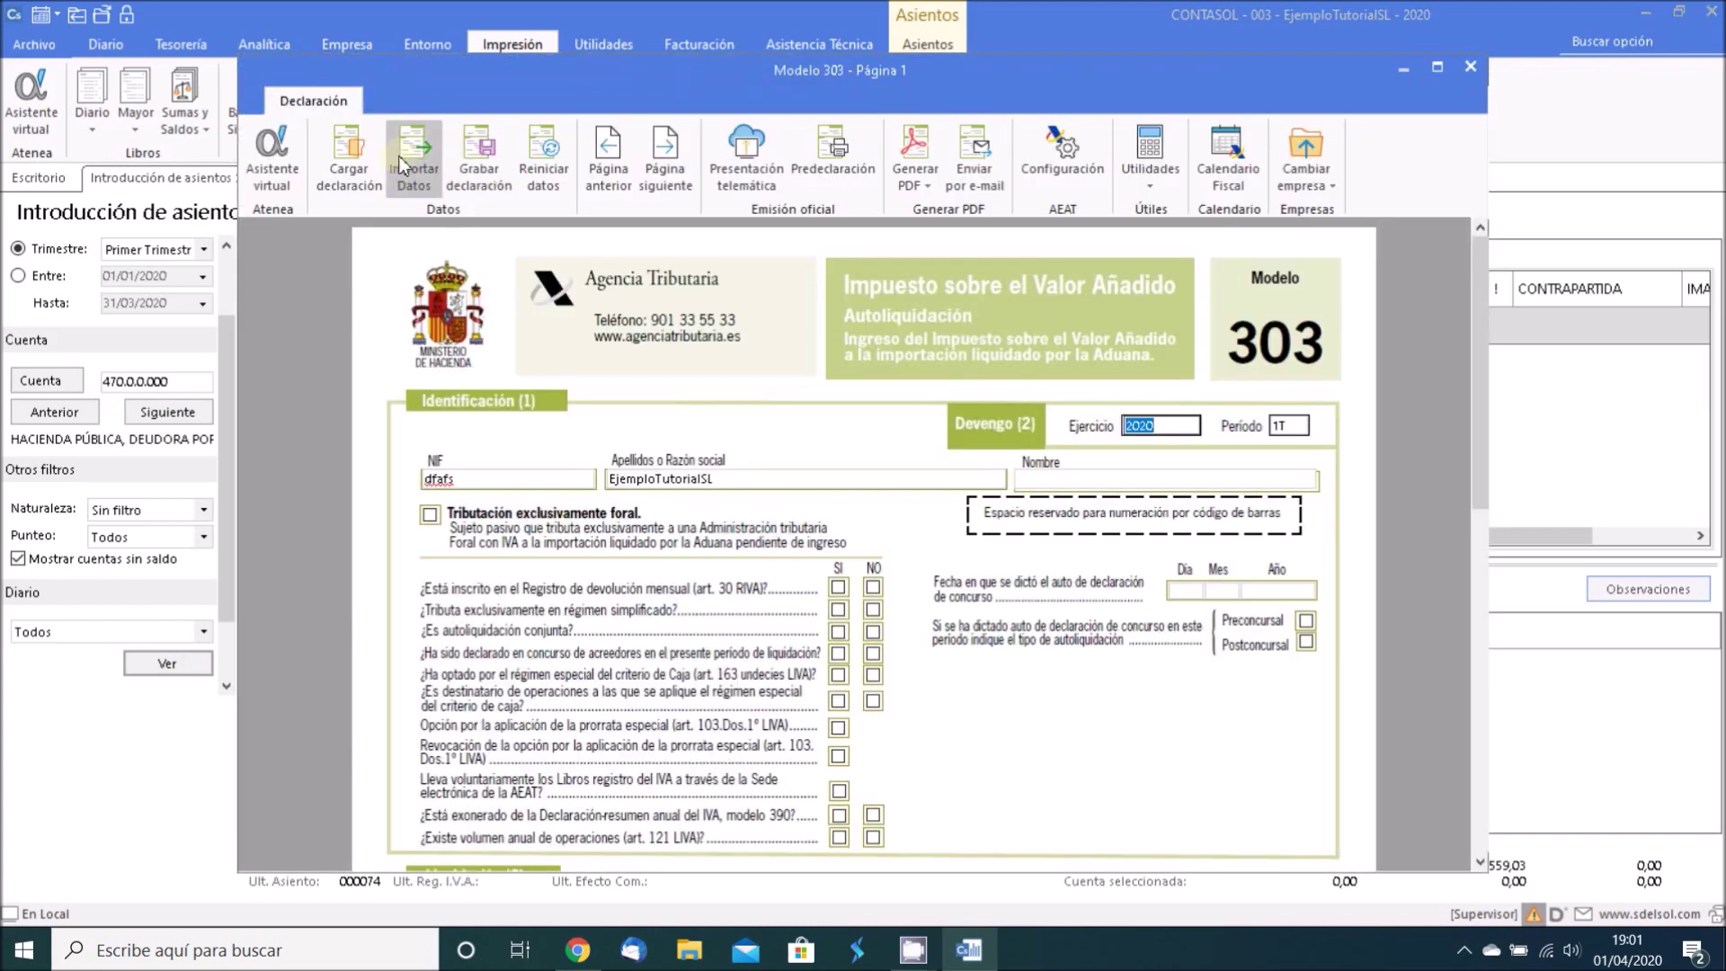
pyautogui.click(412, 162)
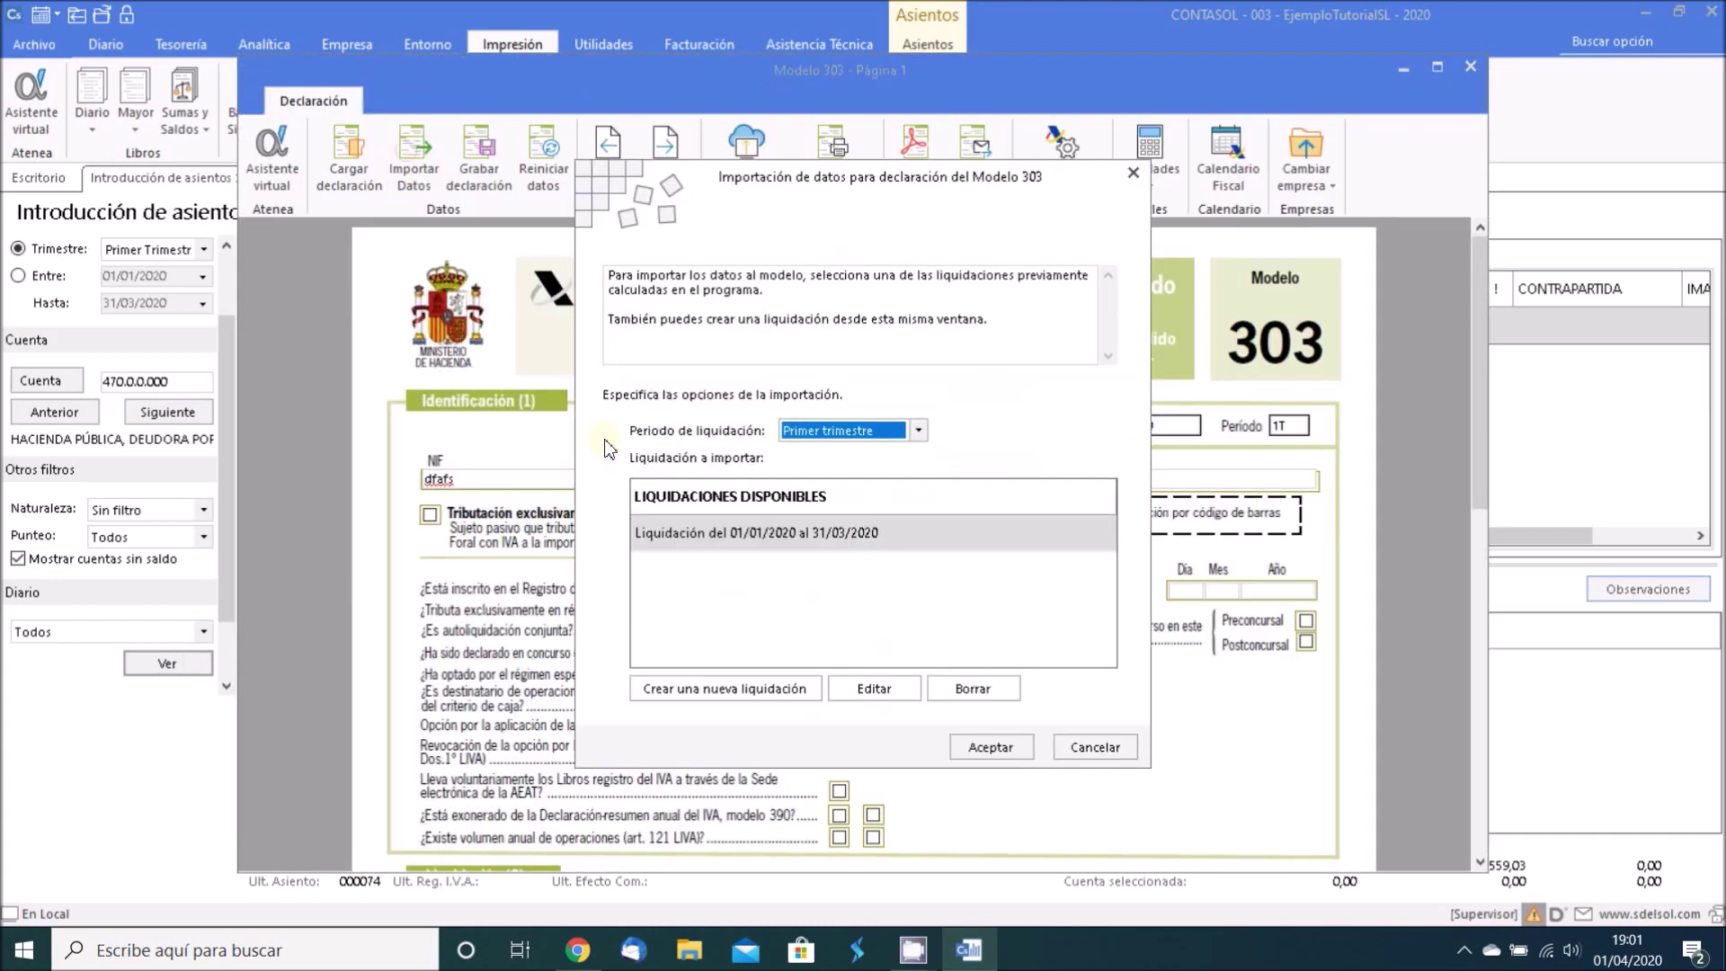
pyautogui.click(866, 437)
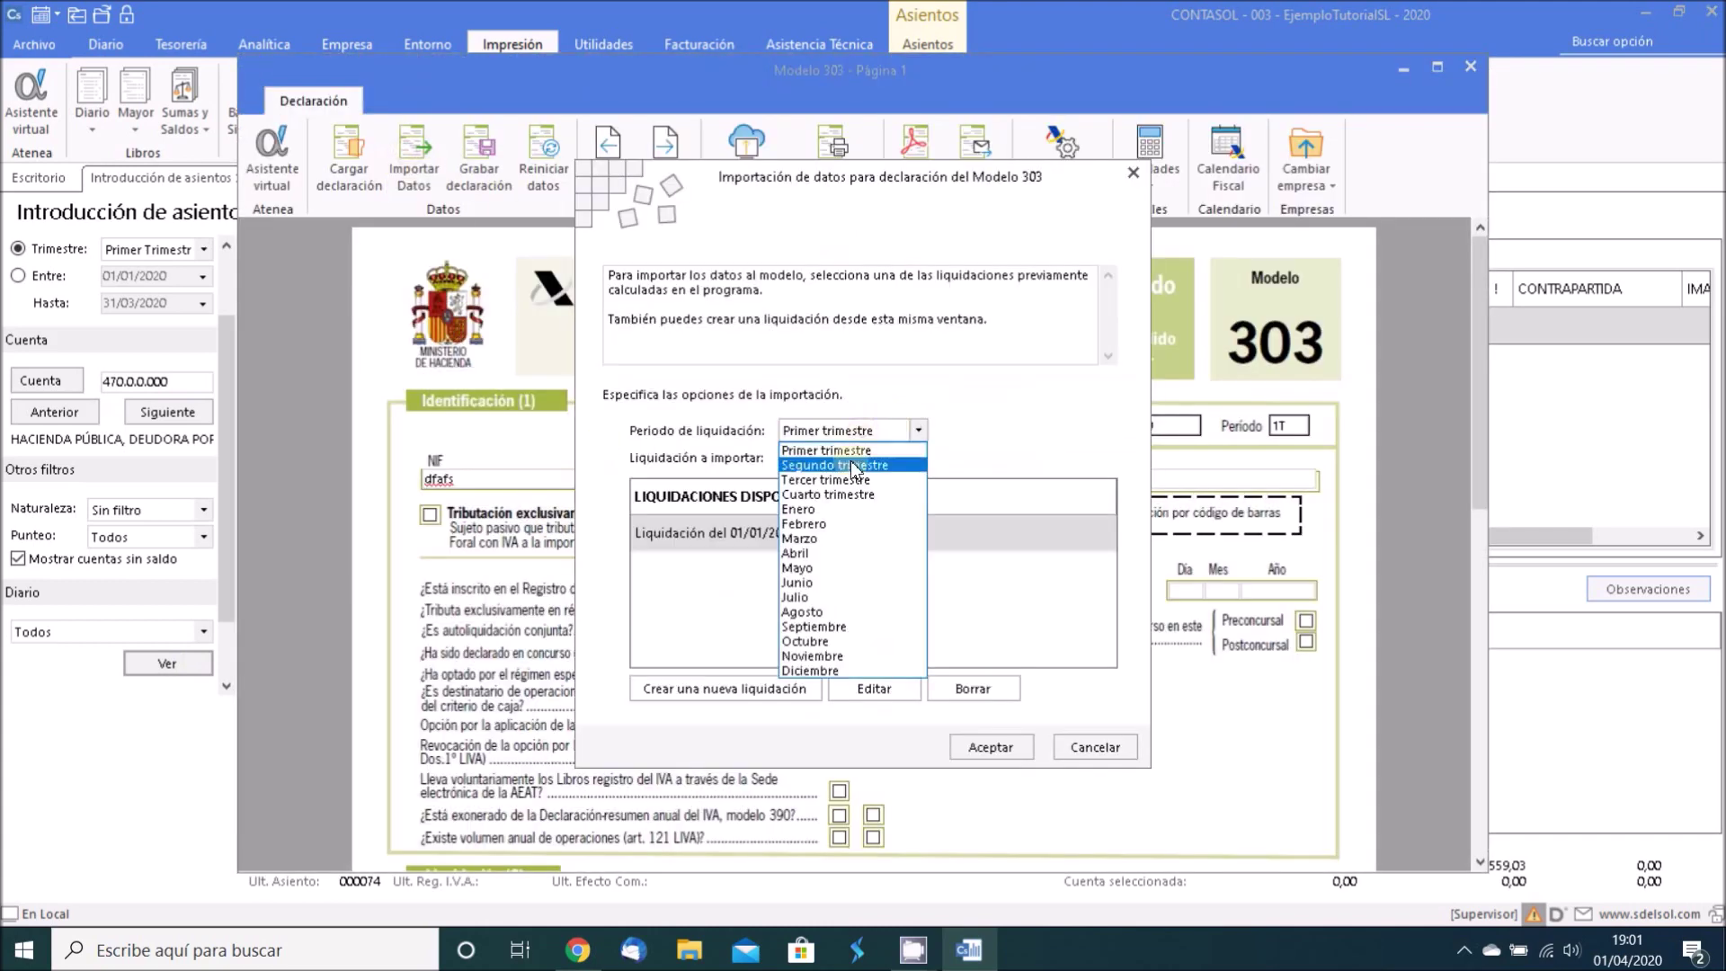
pyautogui.click(727, 441)
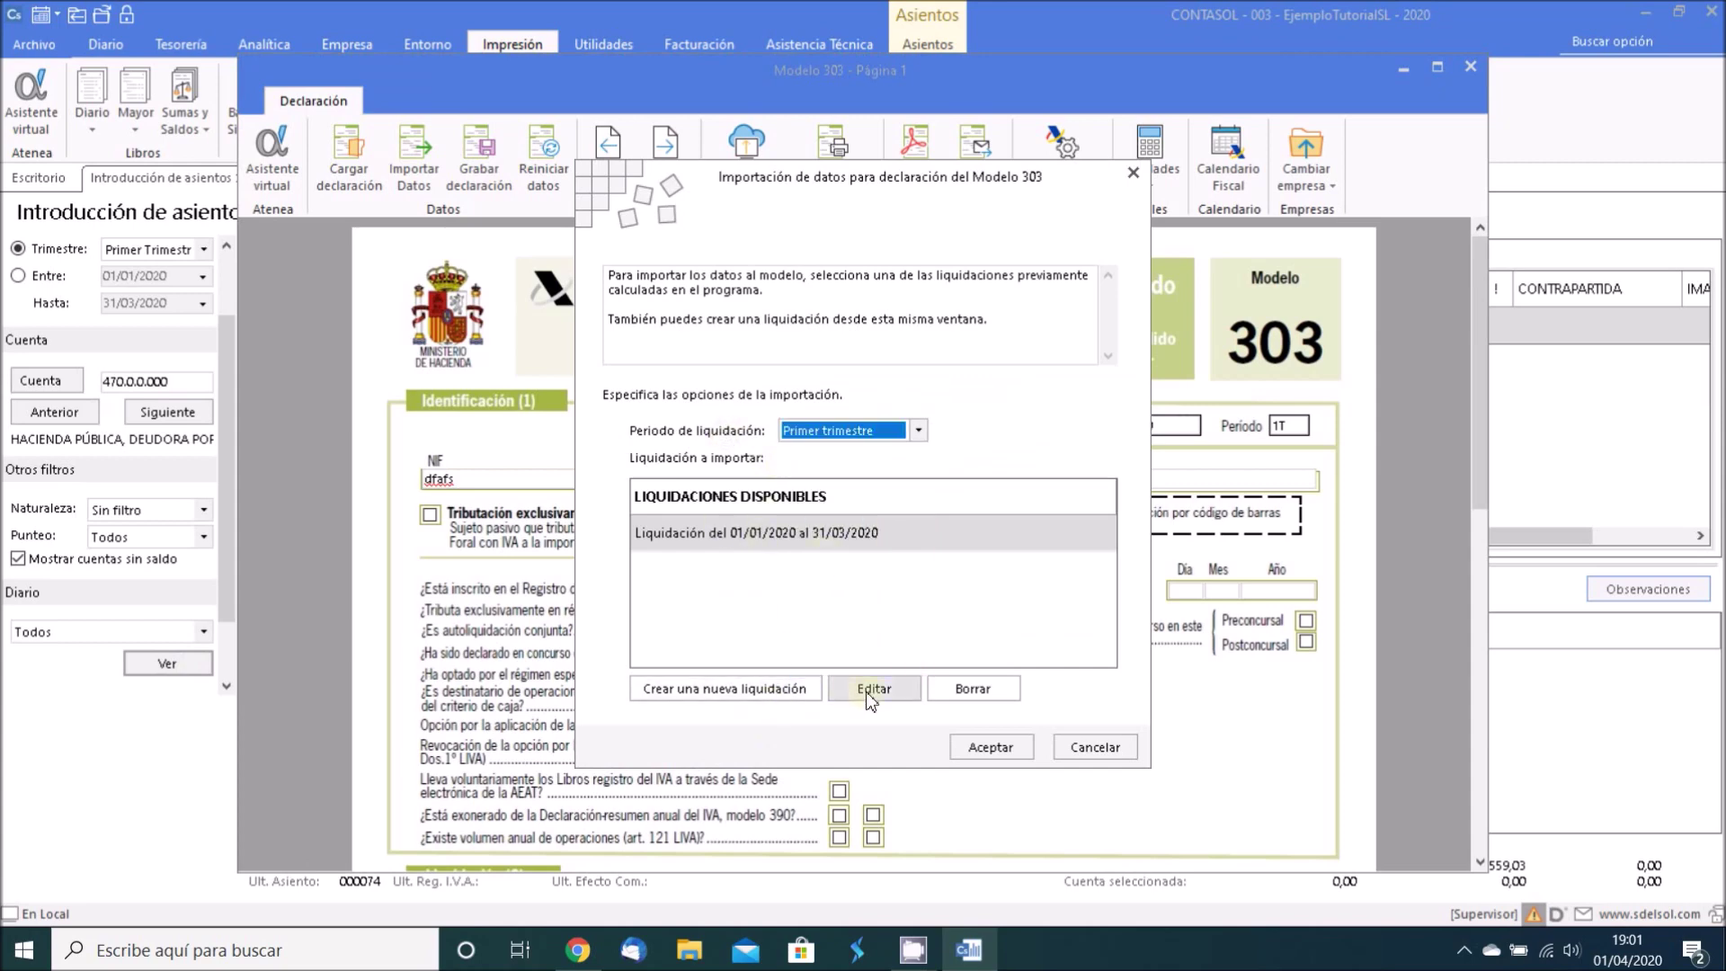
# Step: Delete the existing settlement for 01/01/2020 to 31/03/2020 from the available settlements
pyautogui.click(793, 534)
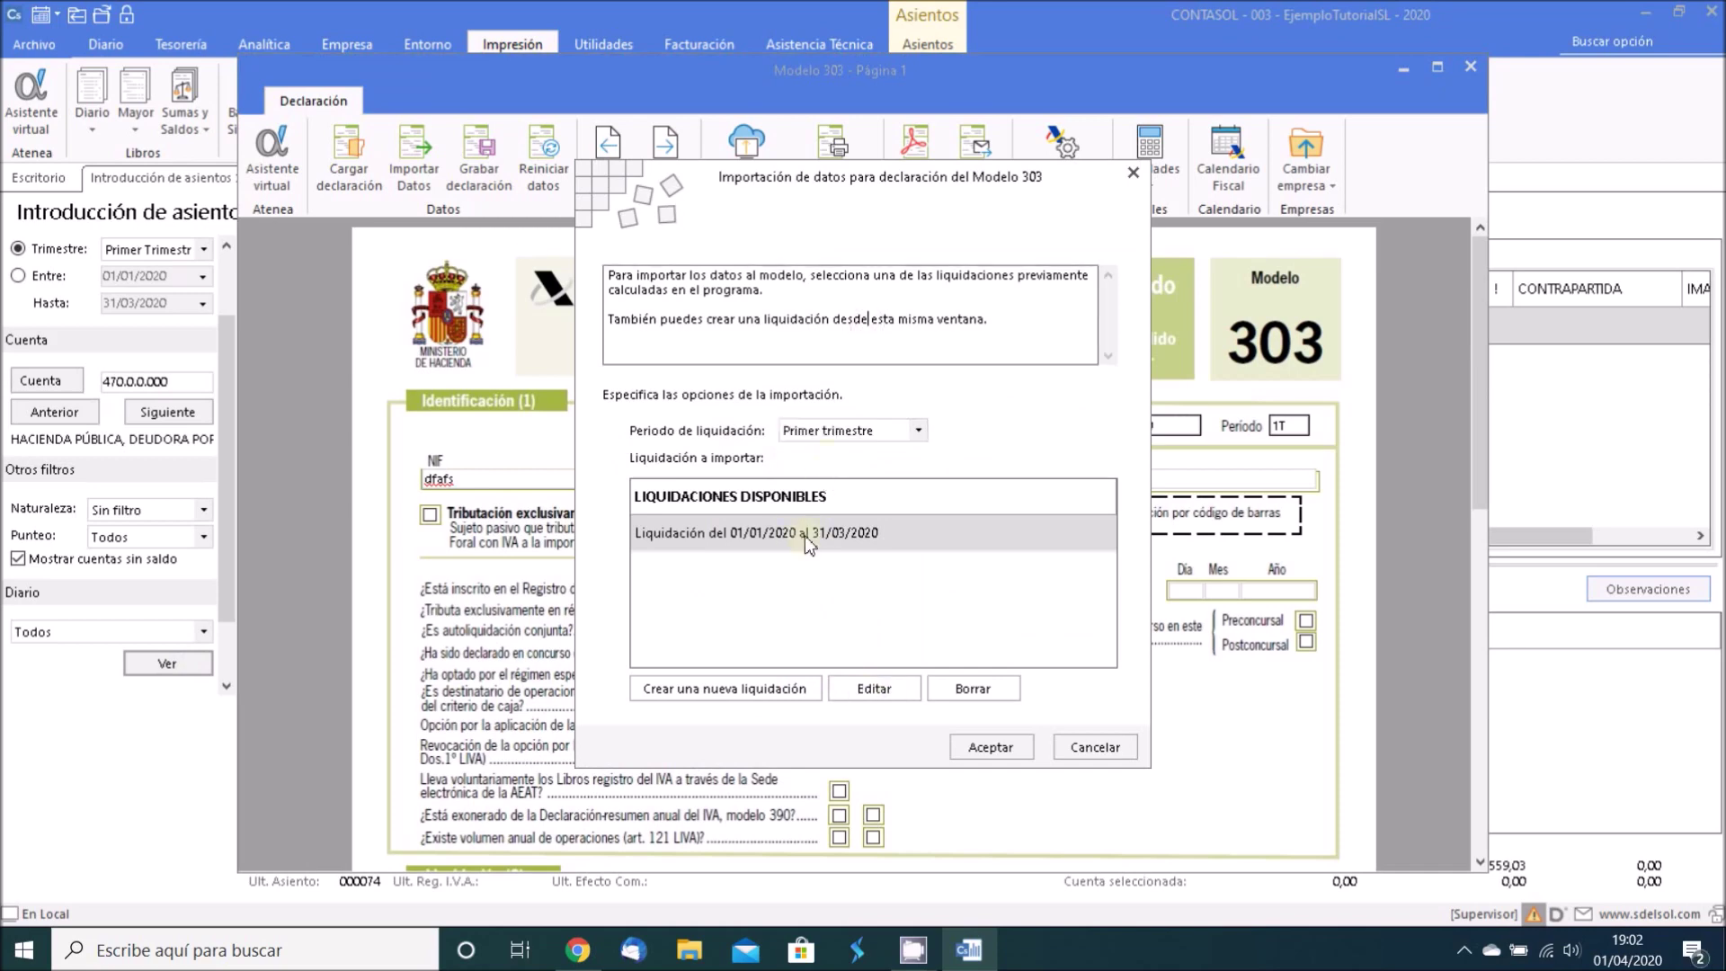
pyautogui.click(974, 689)
pyautogui.click(1033, 580)
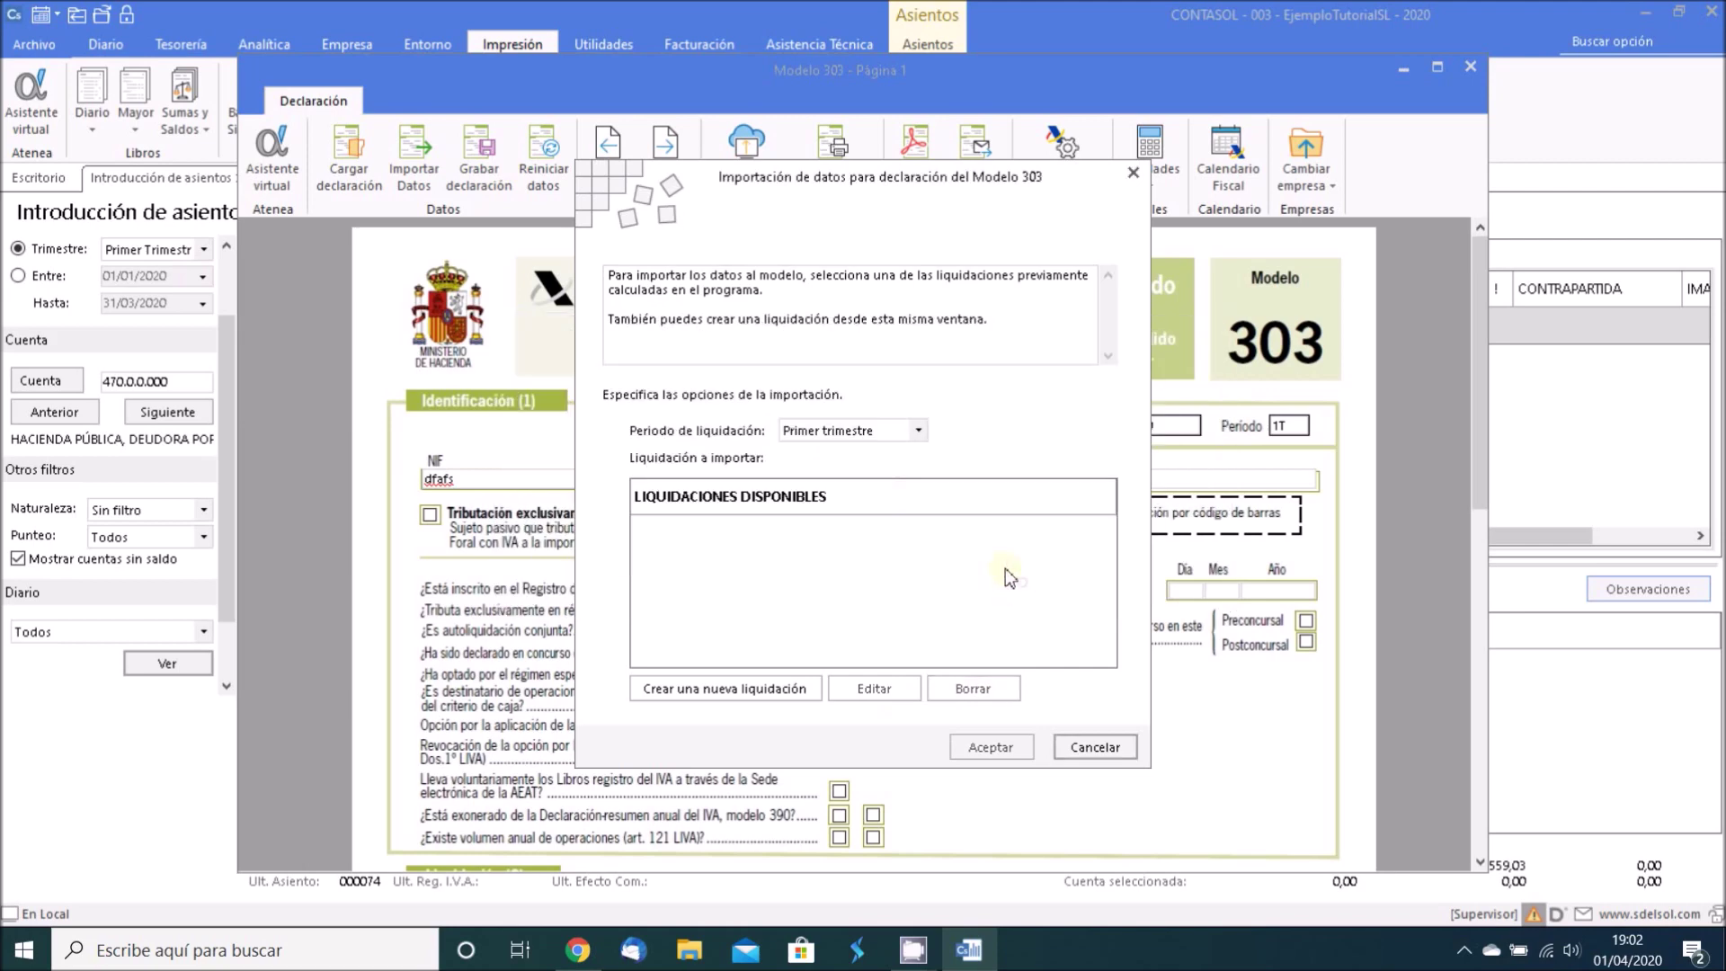
# Step: Create a new VAT settlement for Primer trimestre, from 01/01/2020 to 31/03/2020, and calculate it
pyautogui.click(842, 432)
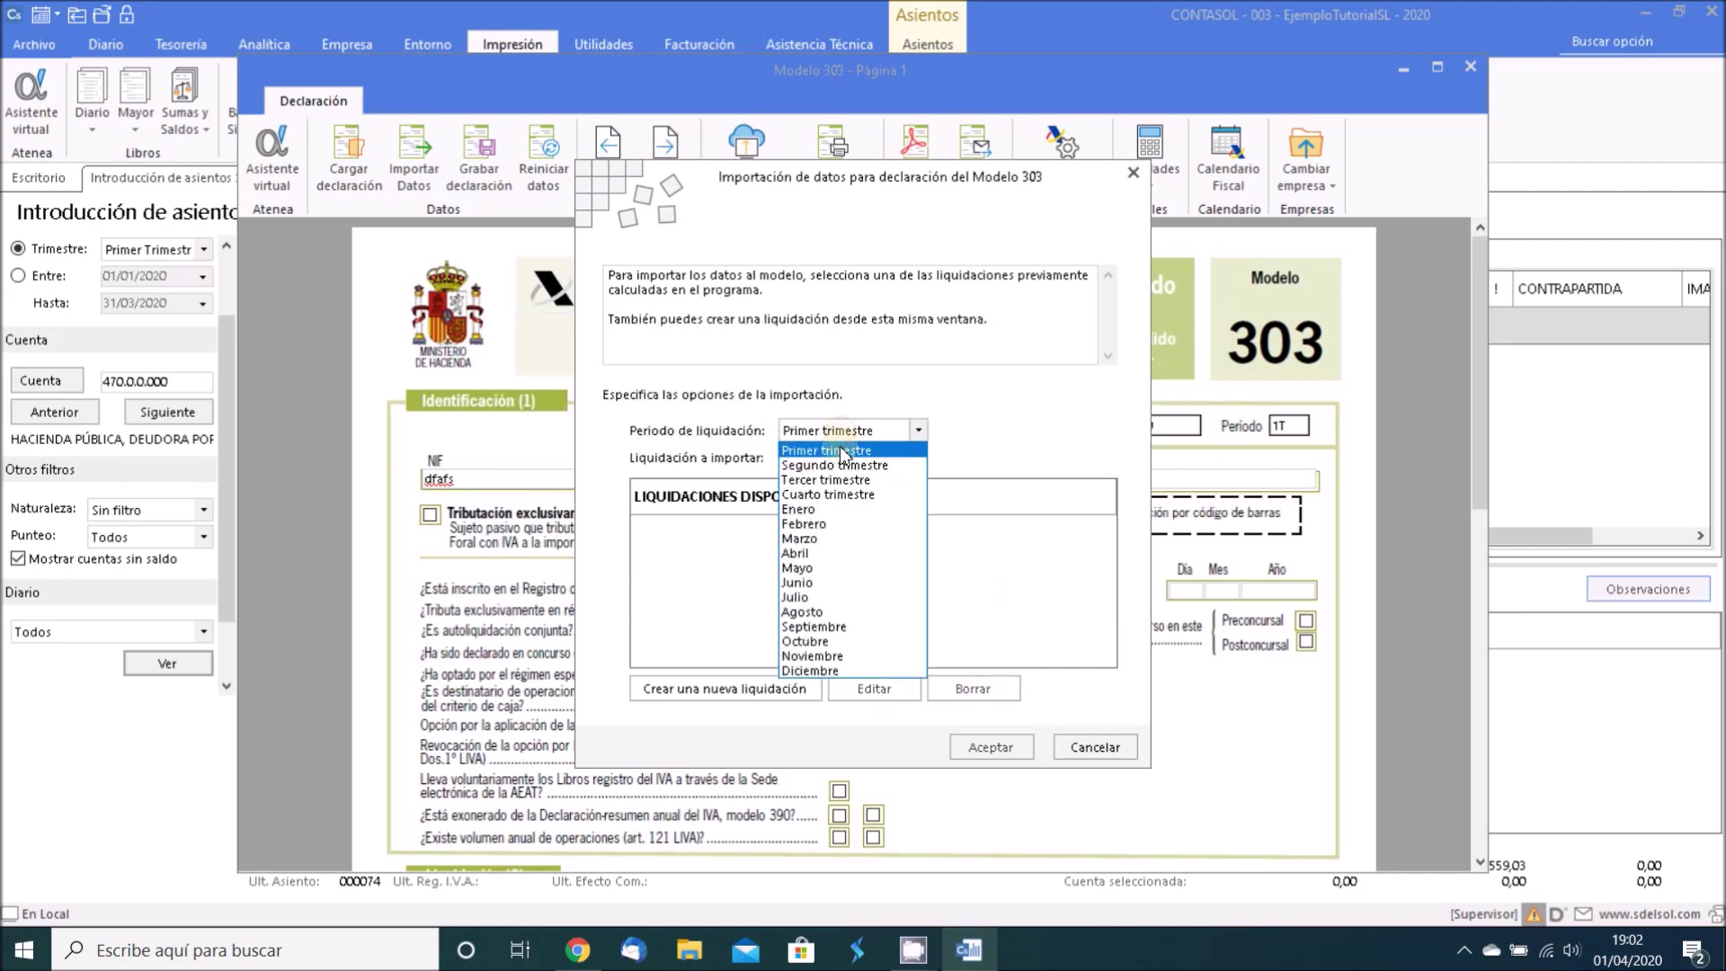
pyautogui.click(843, 451)
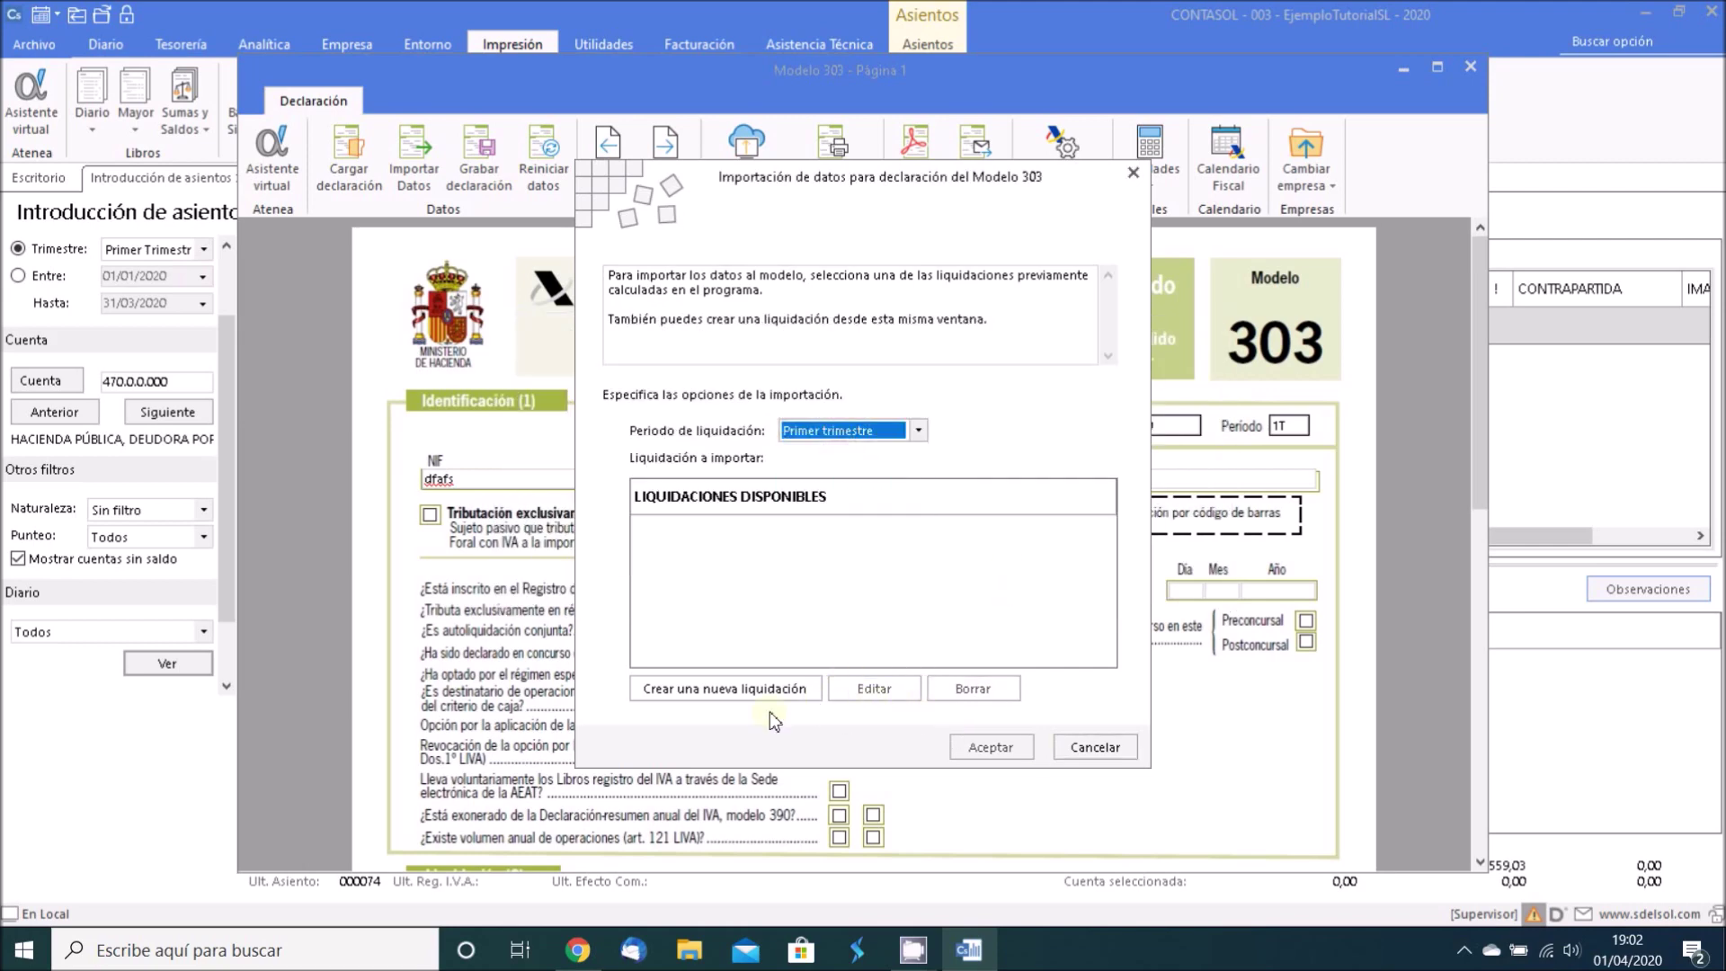
pyautogui.click(754, 689)
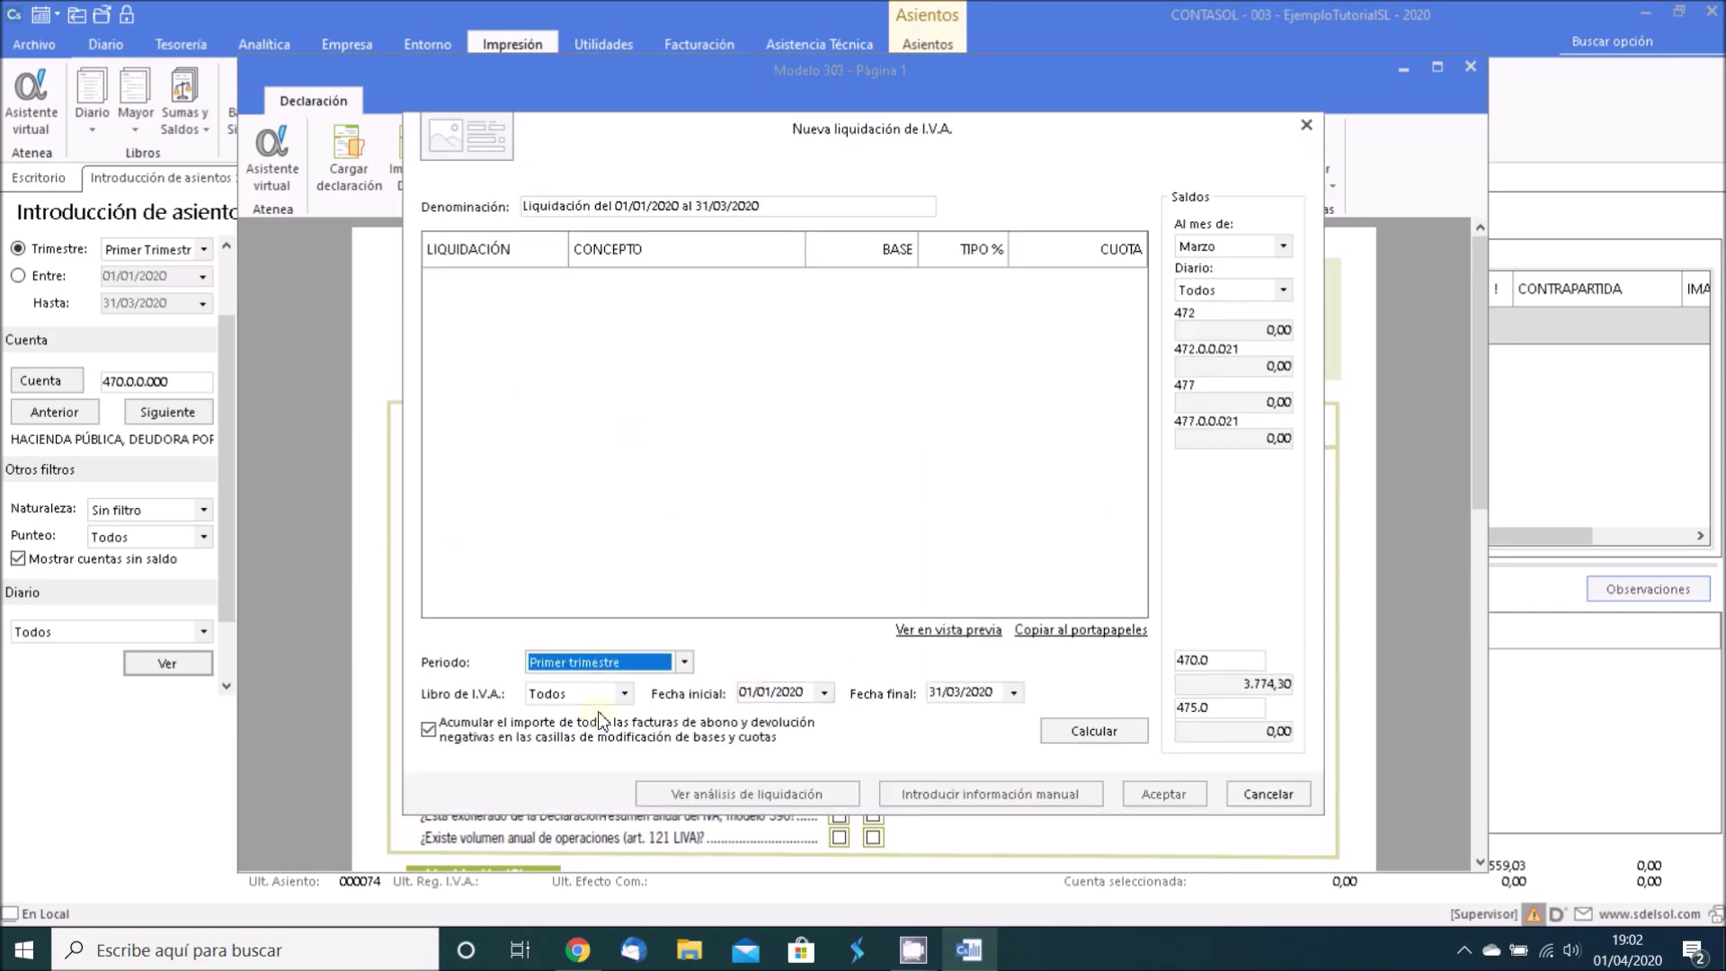
pyautogui.click(1076, 733)
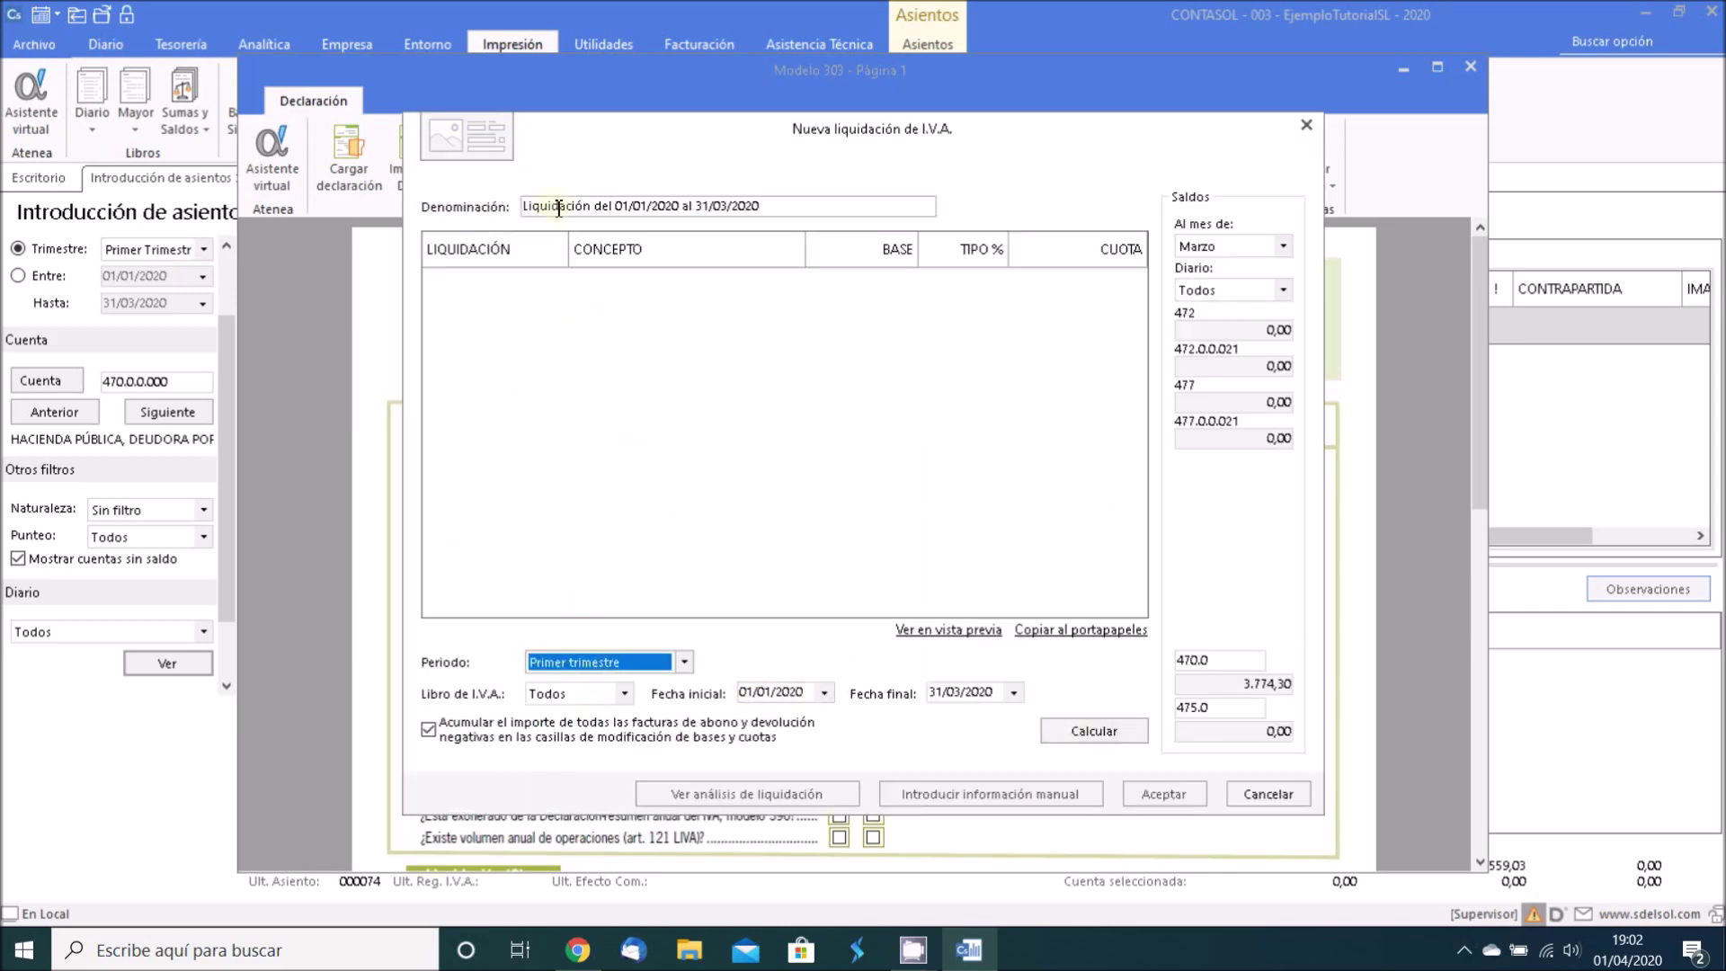
pyautogui.click(1103, 741)
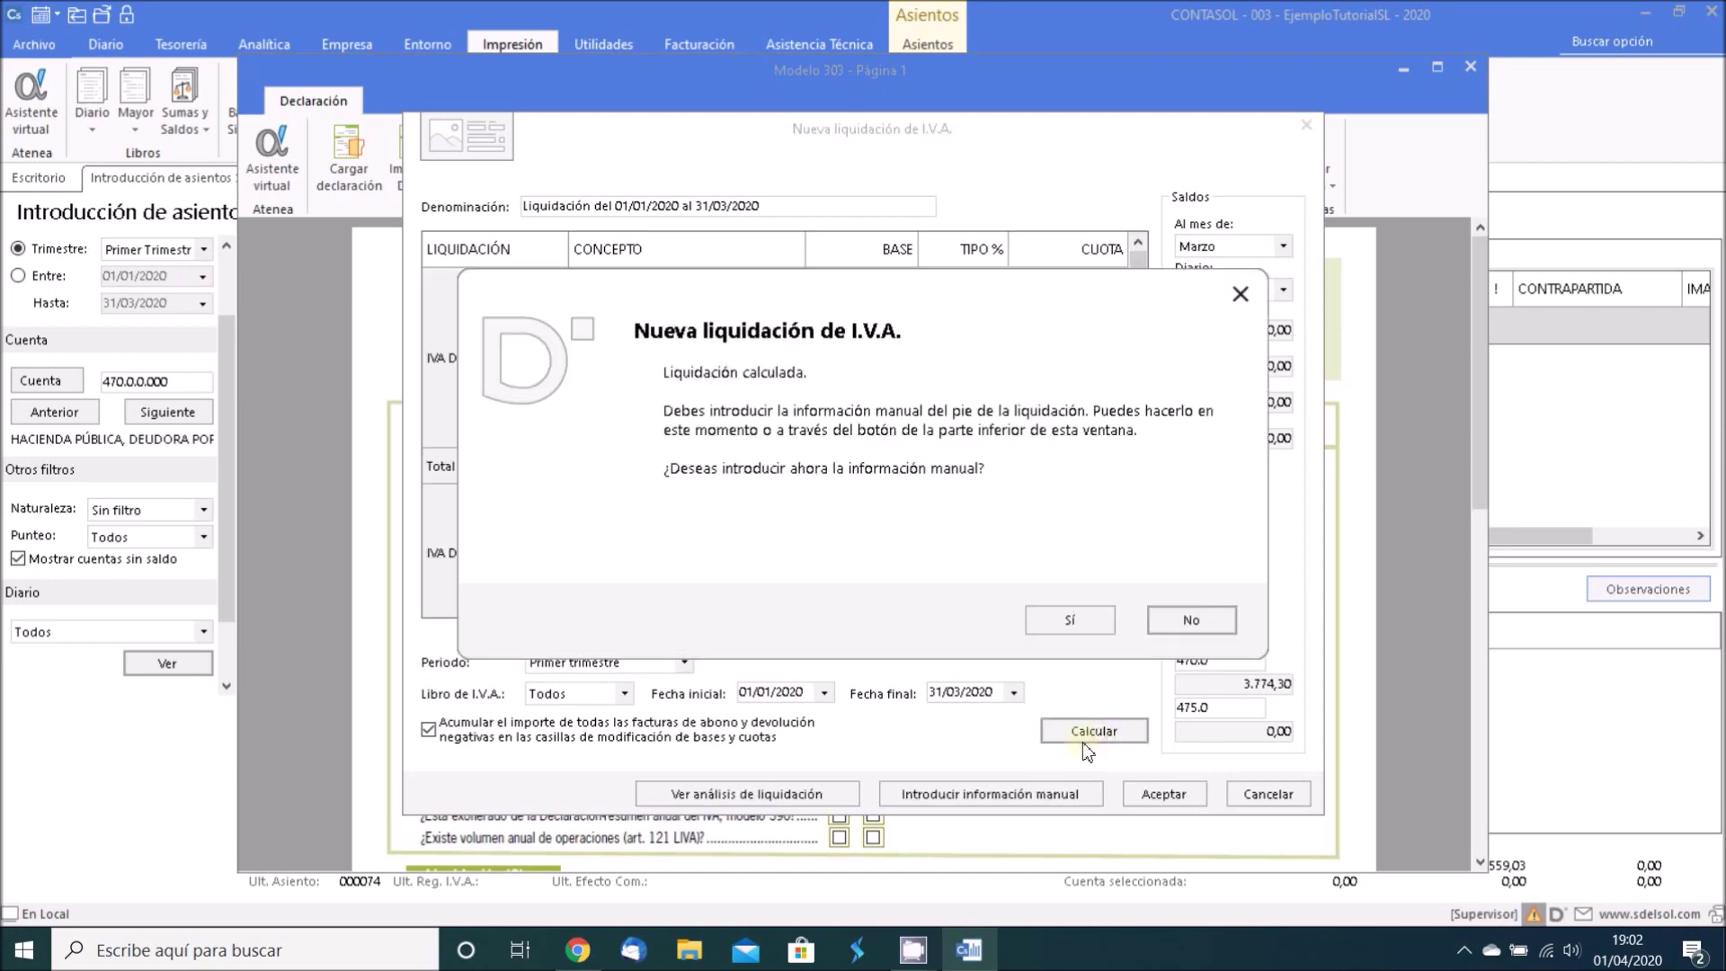
# Step: Choose to enter the manual information, accept the supplementary declaration data and save the new settlement
pyautogui.click(1087, 628)
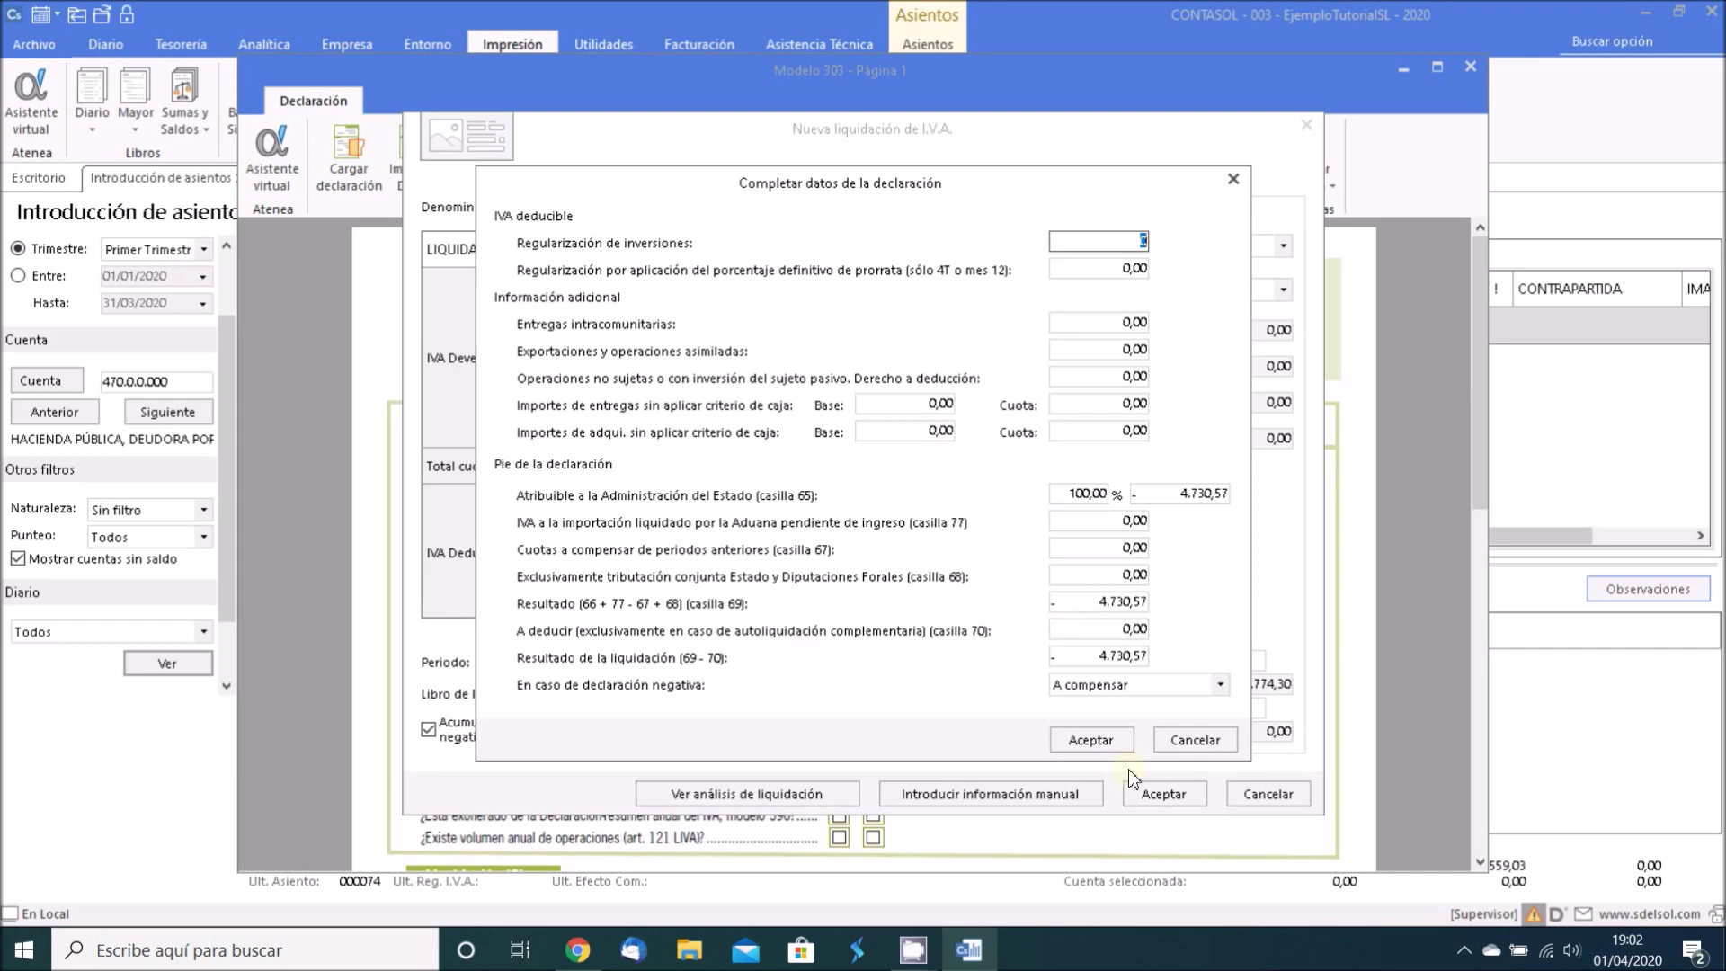
pyautogui.click(1092, 741)
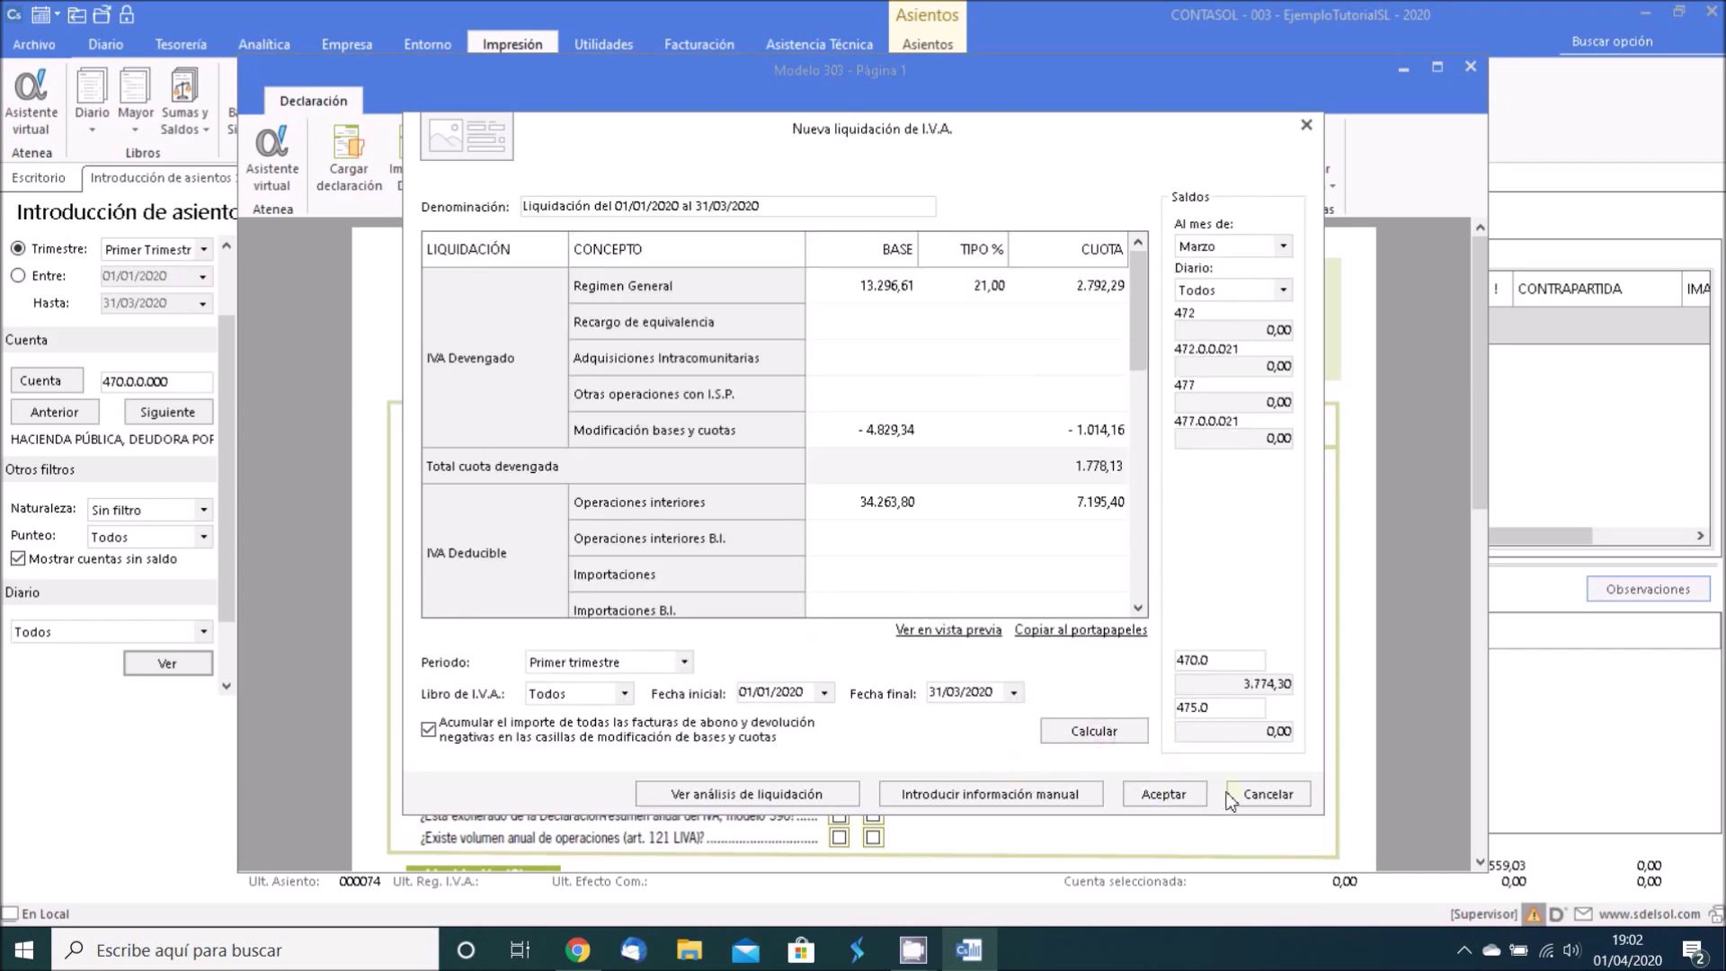
pyautogui.click(1164, 794)
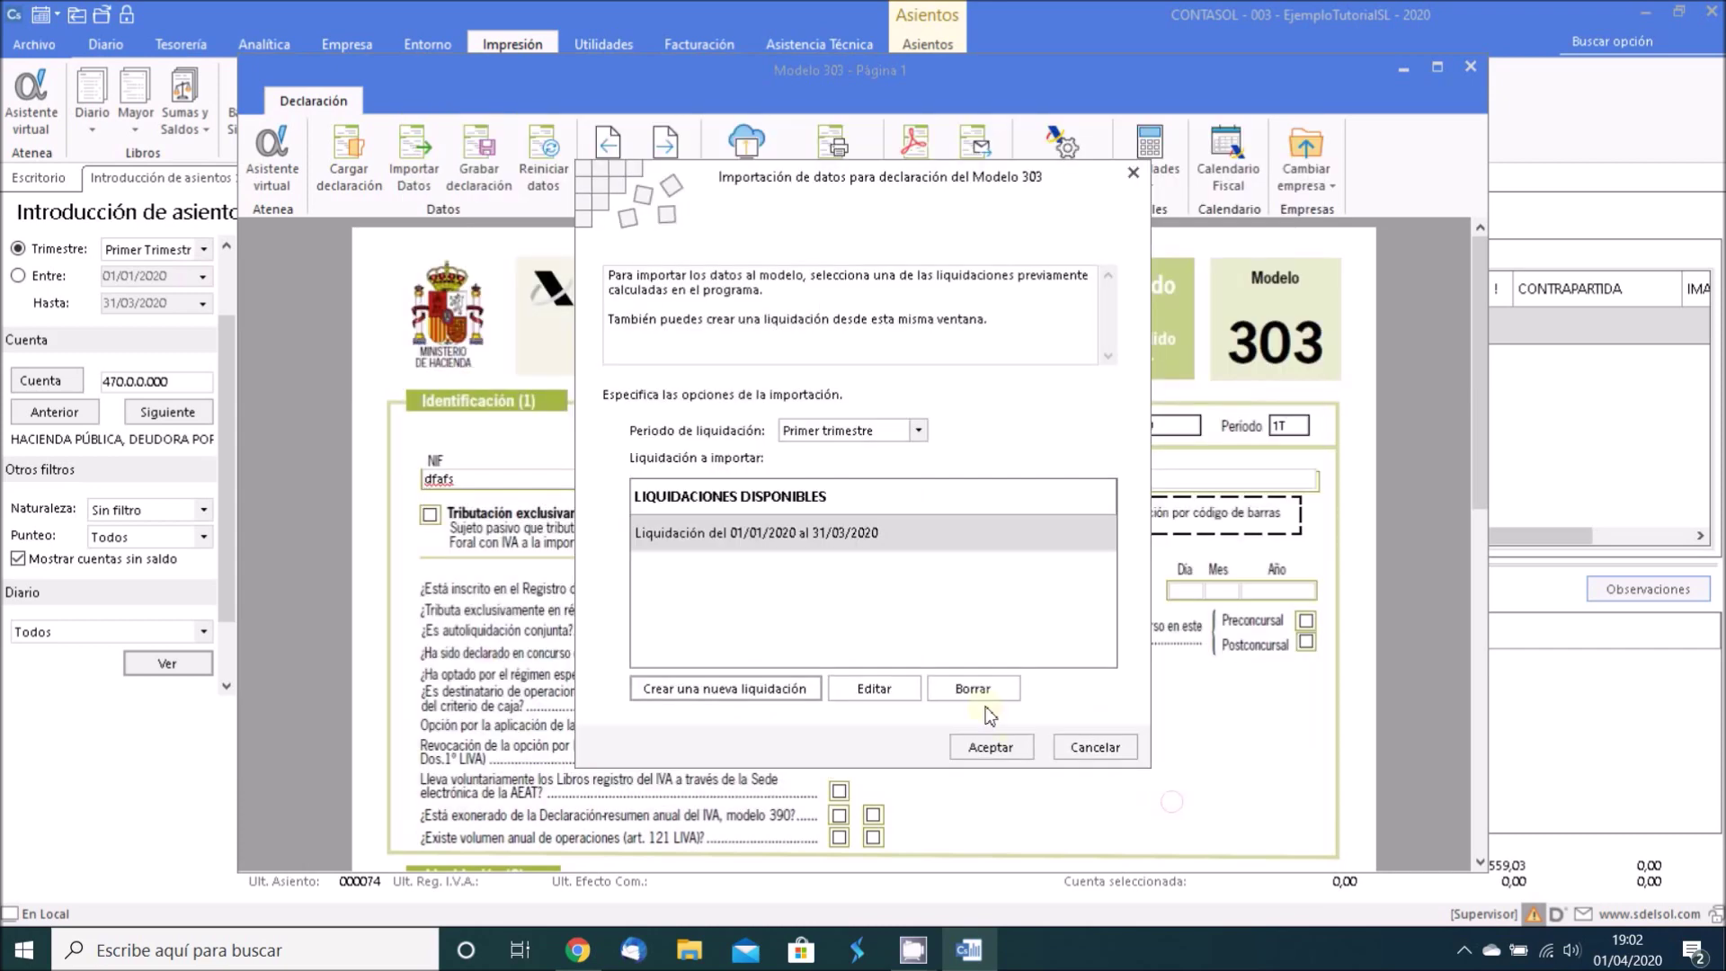
# Step: Import the new settlement into Modelo 303 and load the stored first-quarter declaration
pyautogui.click(1031, 744)
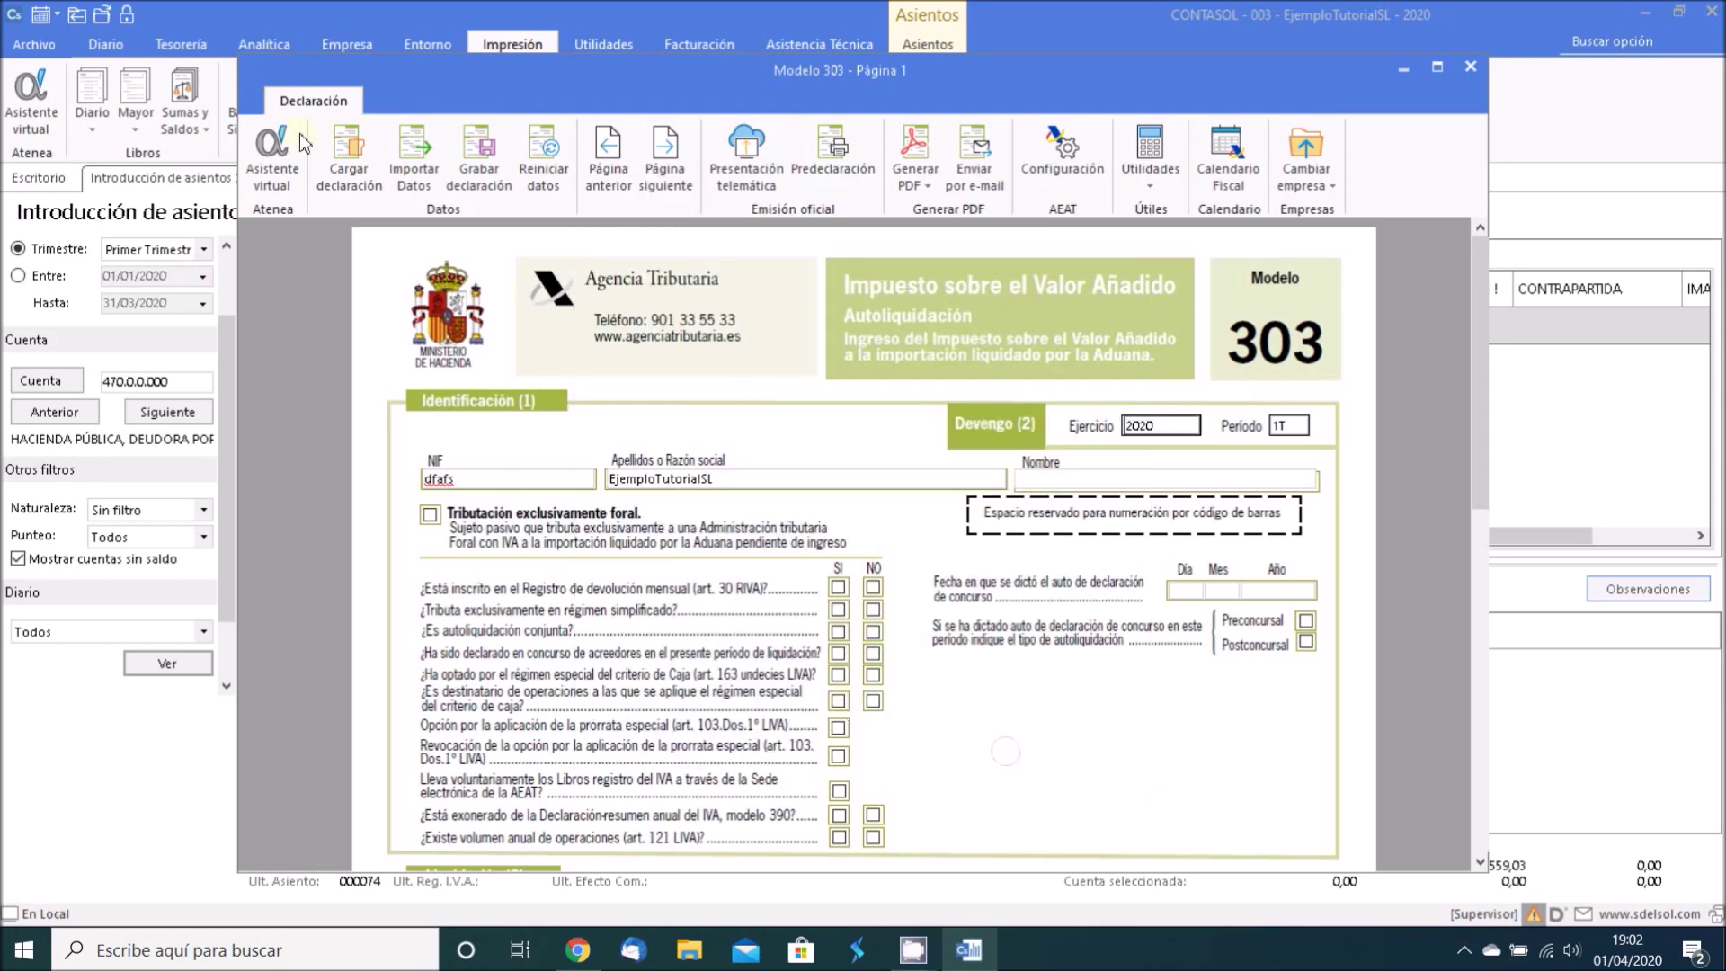
pyautogui.click(345, 159)
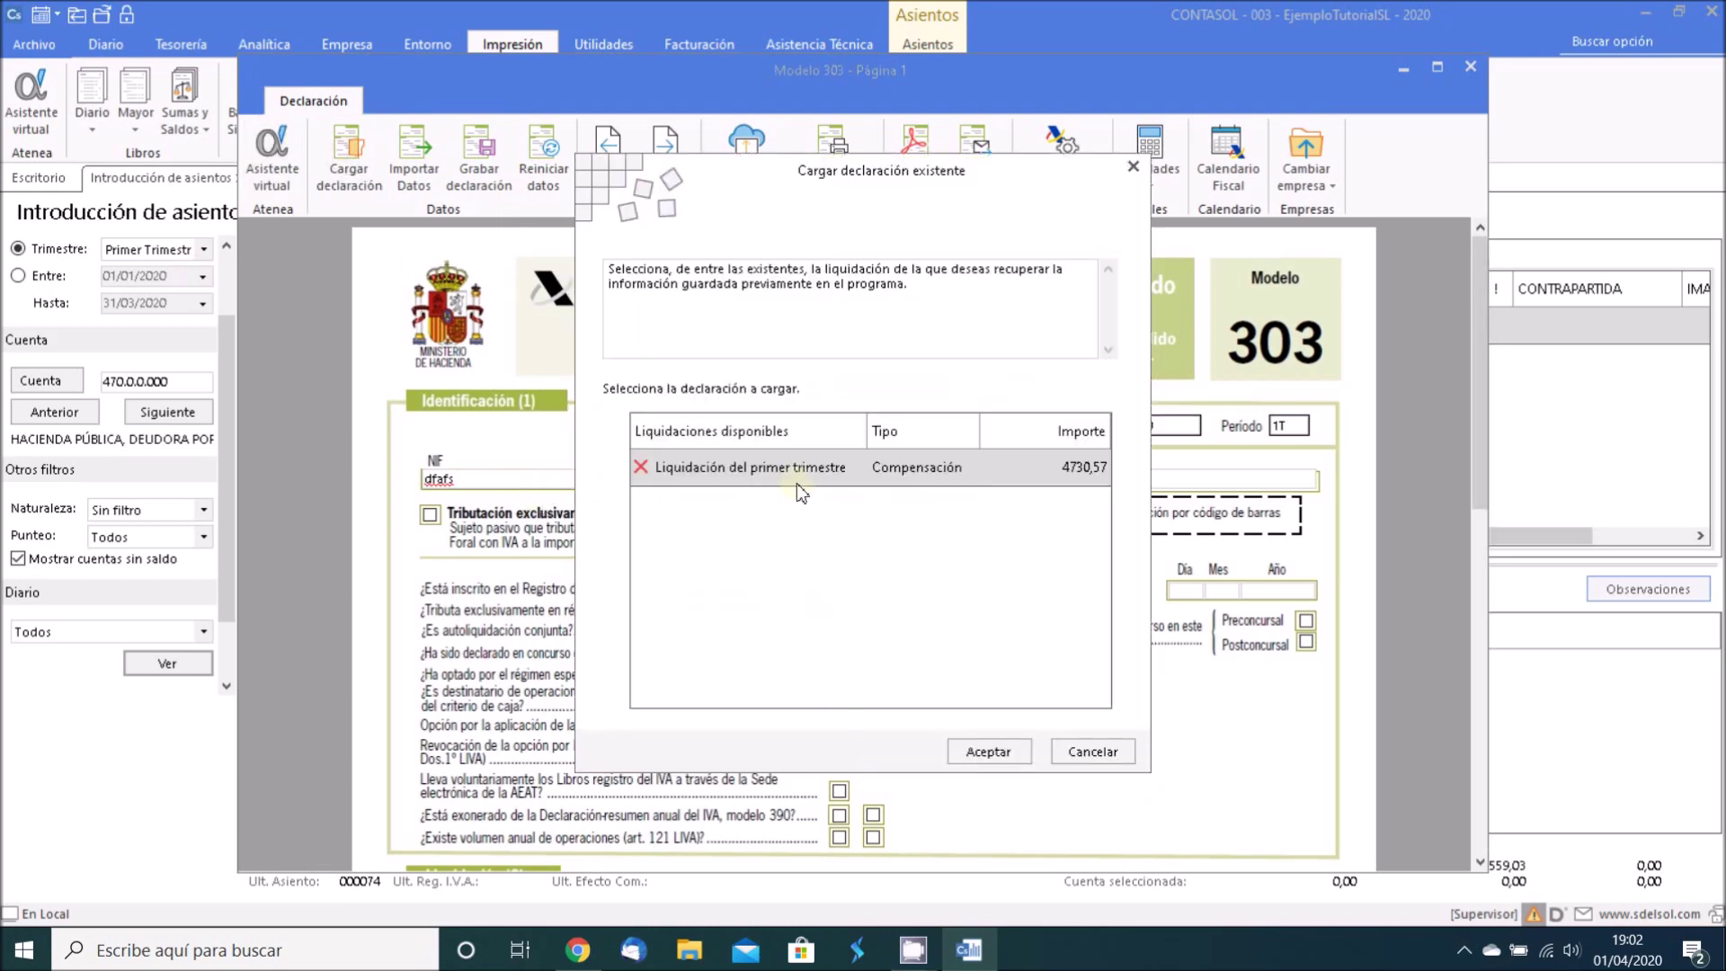
pyautogui.click(986, 754)
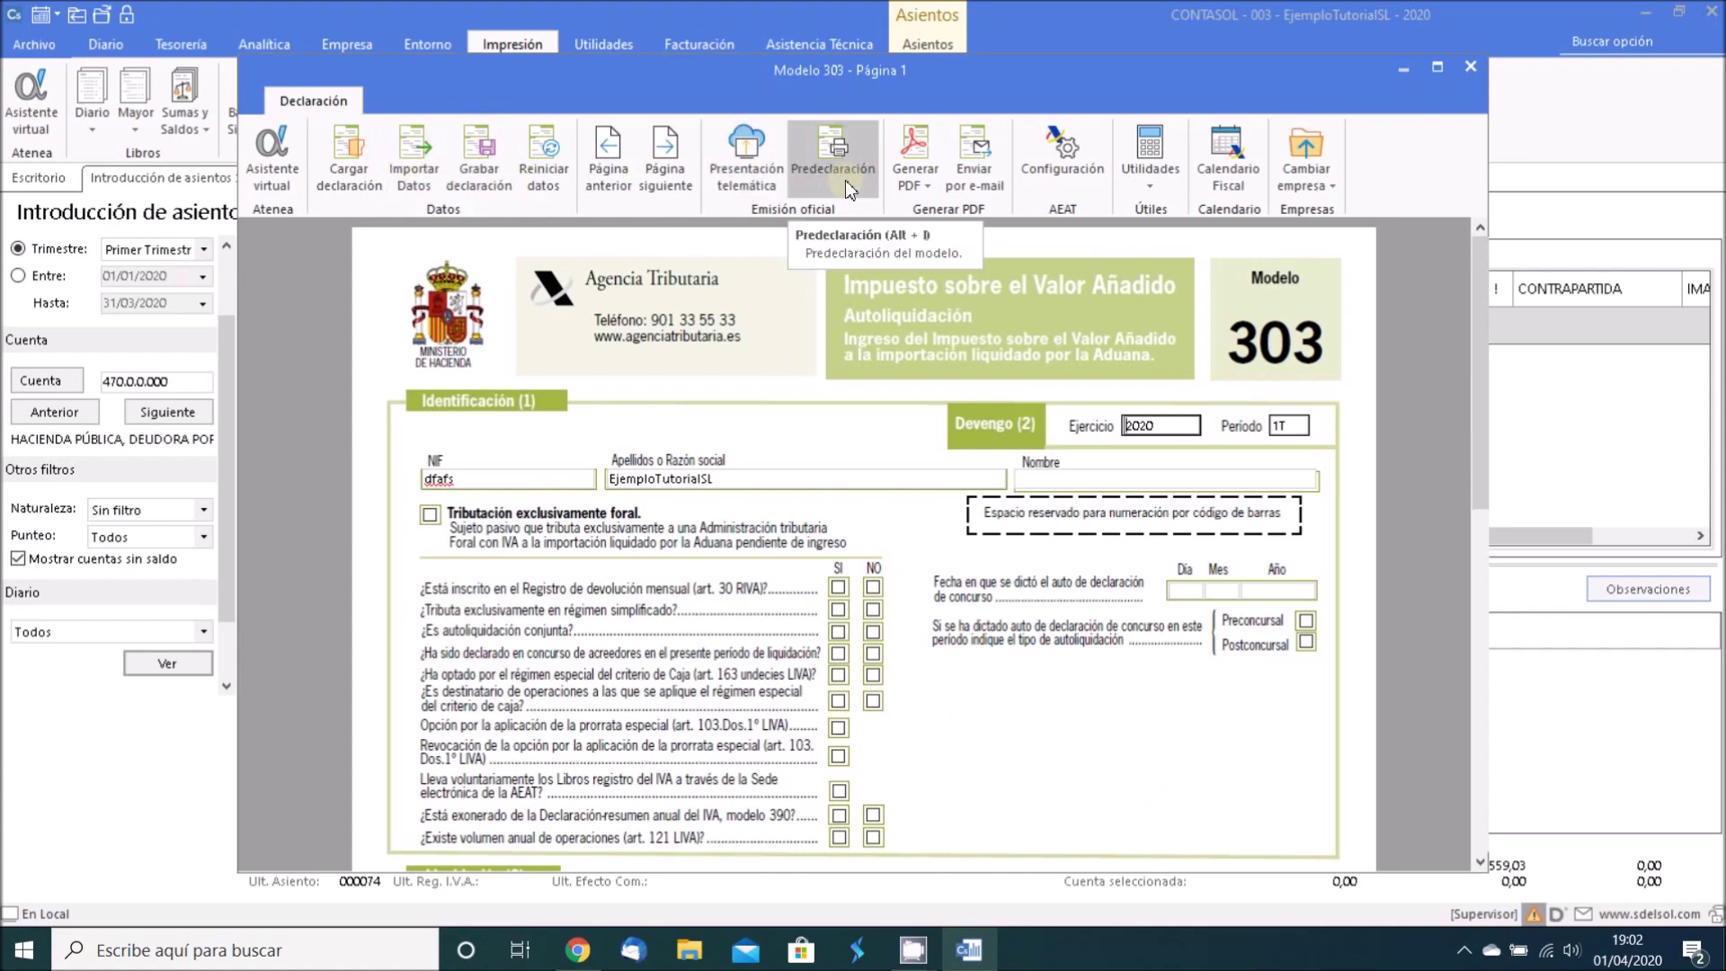
pyautogui.click(803, 176)
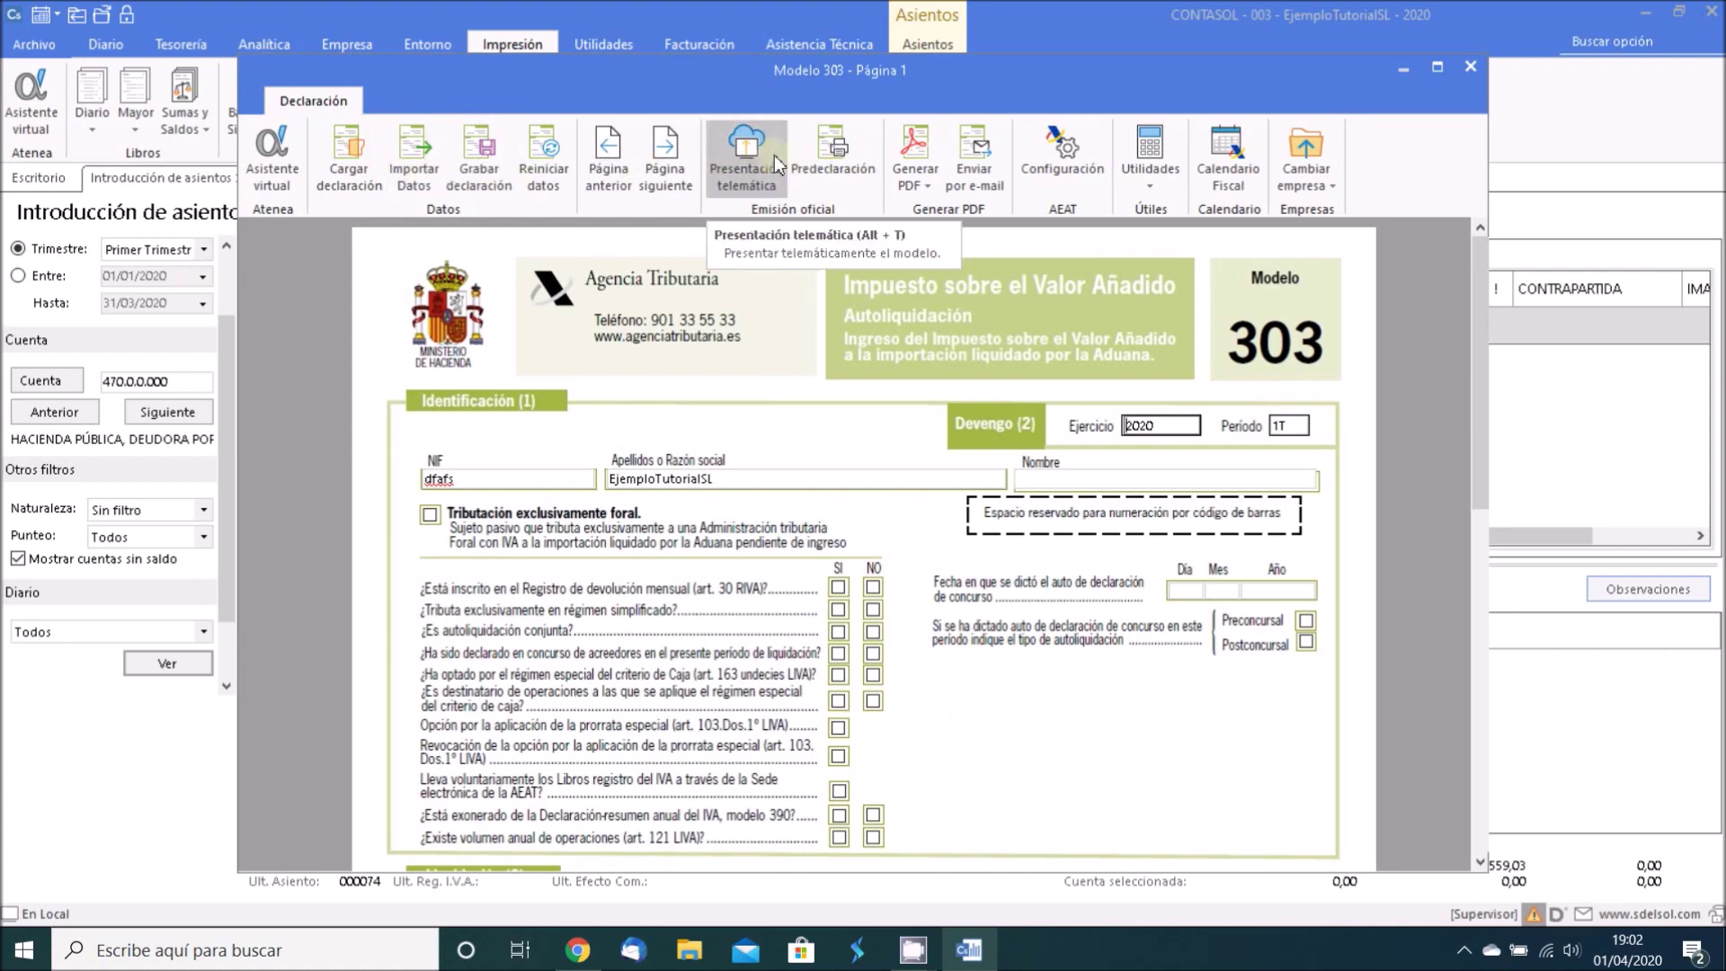